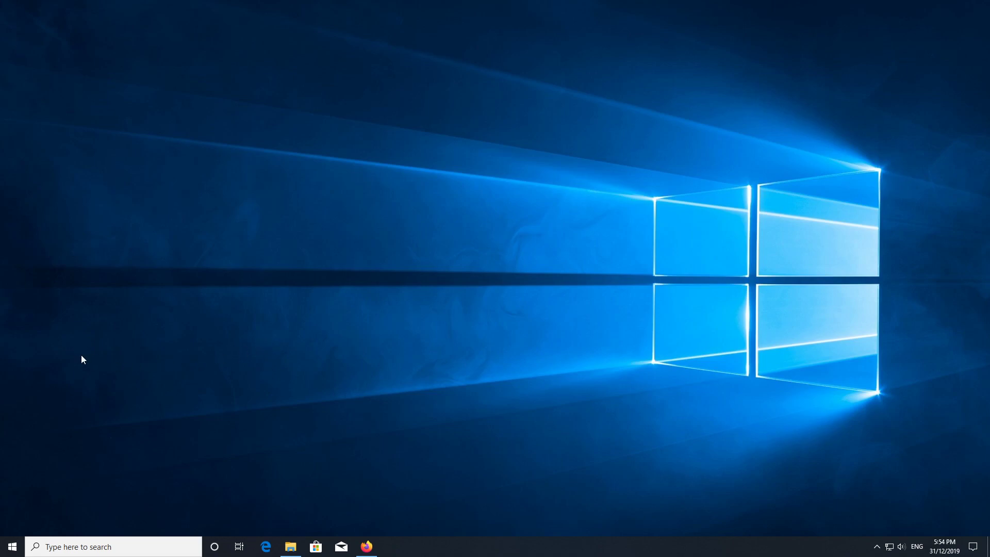
Step: Open Windows Disk Management from the Start right-click menu and enlarge its window
right_click(8, 551)
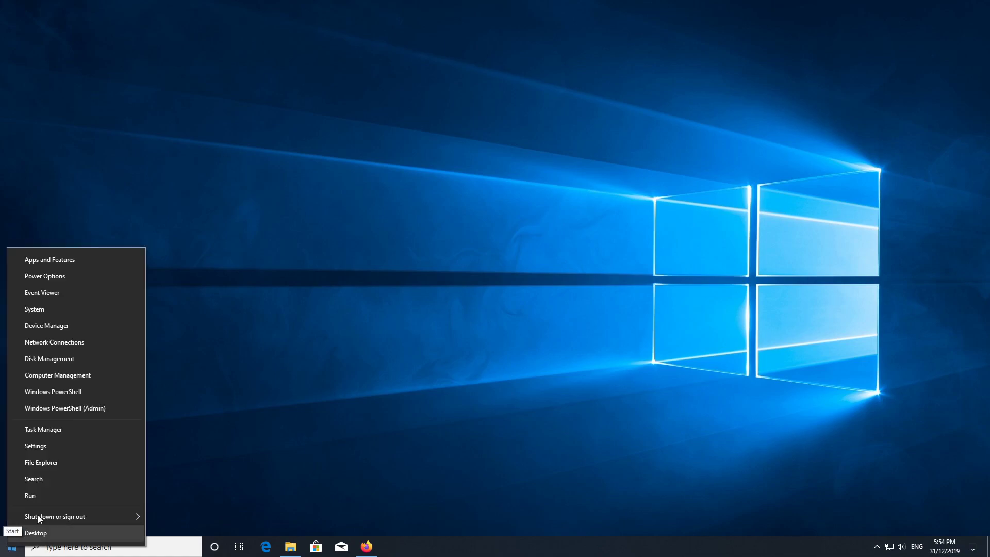
click(113, 360)
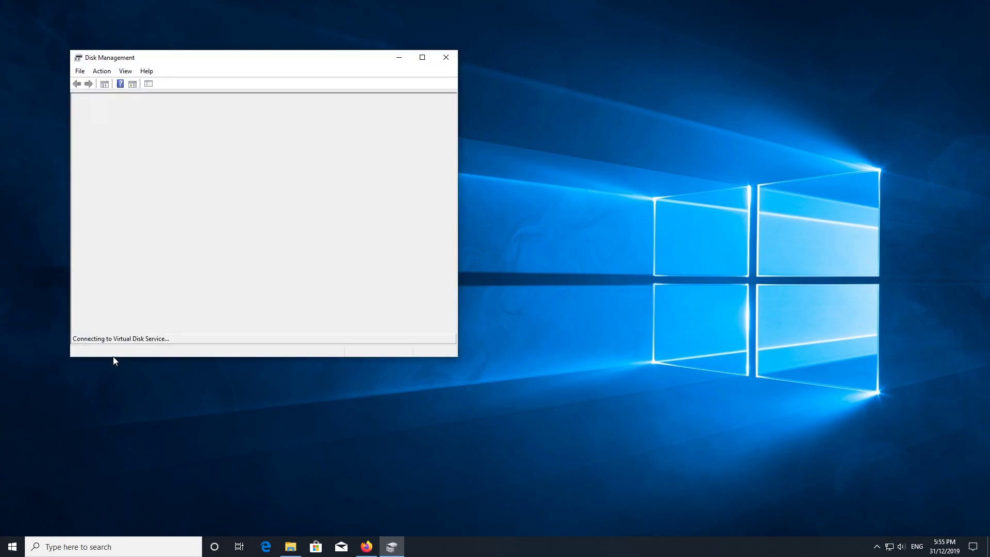
drag(456, 358, 754, 453)
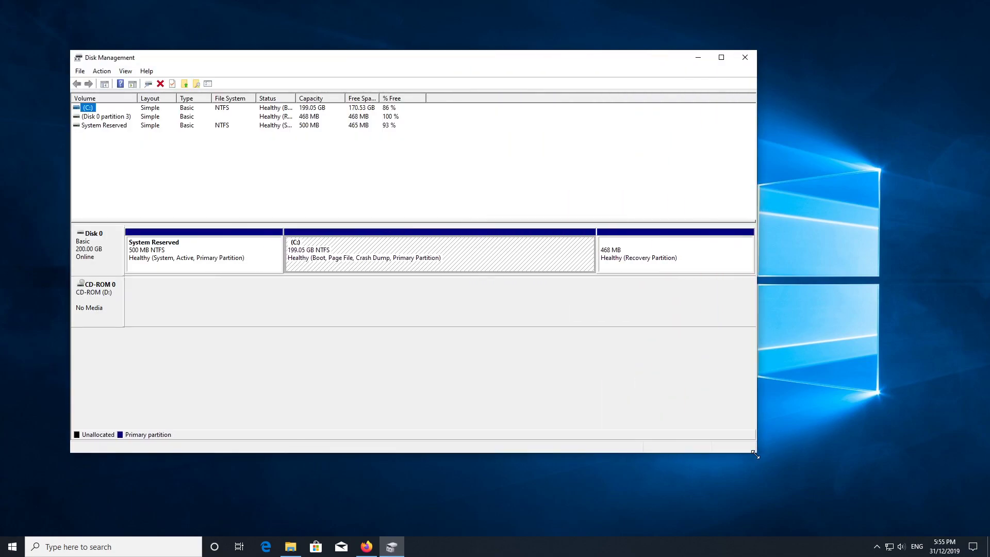
Step: Inspect Disk 0's System Reserved 500 MB, C: 199.05 GB and 468 MB recovery partitions
click(96, 242)
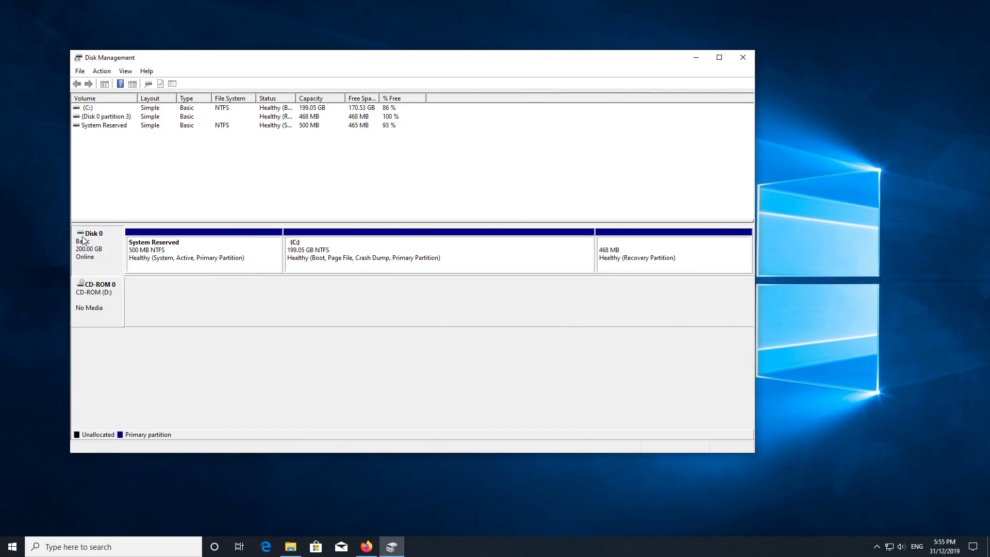
click(181, 250)
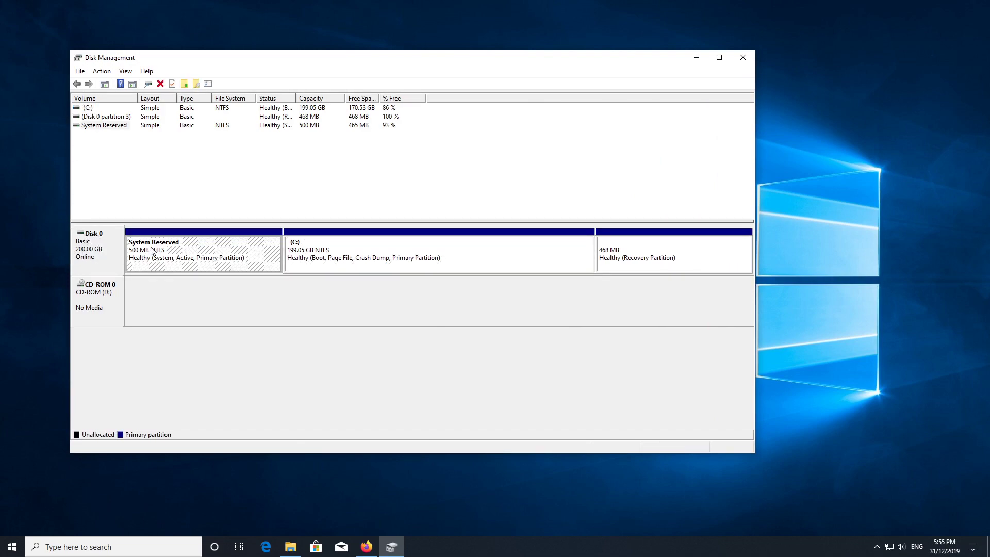
click(338, 257)
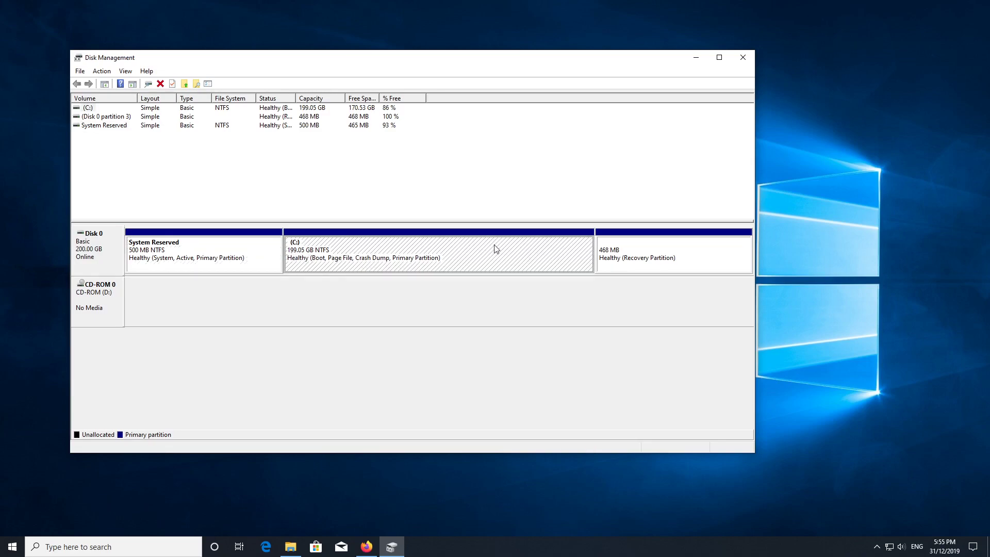
click(634, 254)
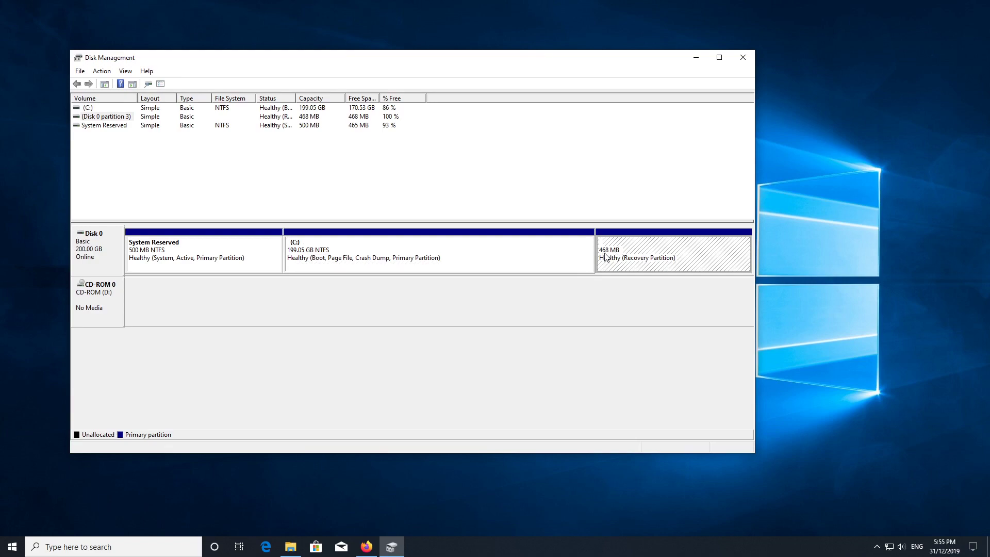
click(404, 248)
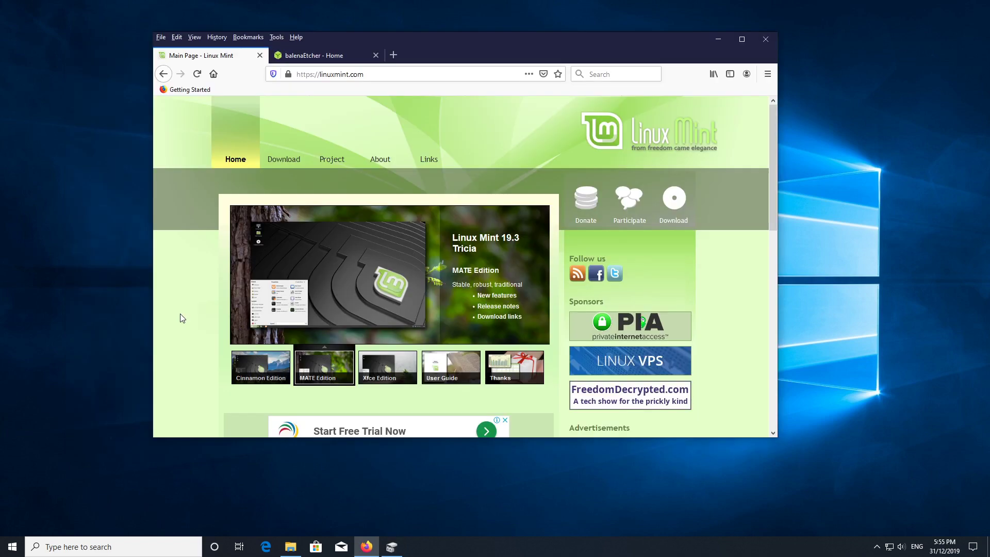
Step: Open the Linux Mint 19.3 download page, scroll to its download links, then view balenaEtcher's site
click(386, 76)
drag(396, 75, 230, 91)
mouse_move(280, 158)
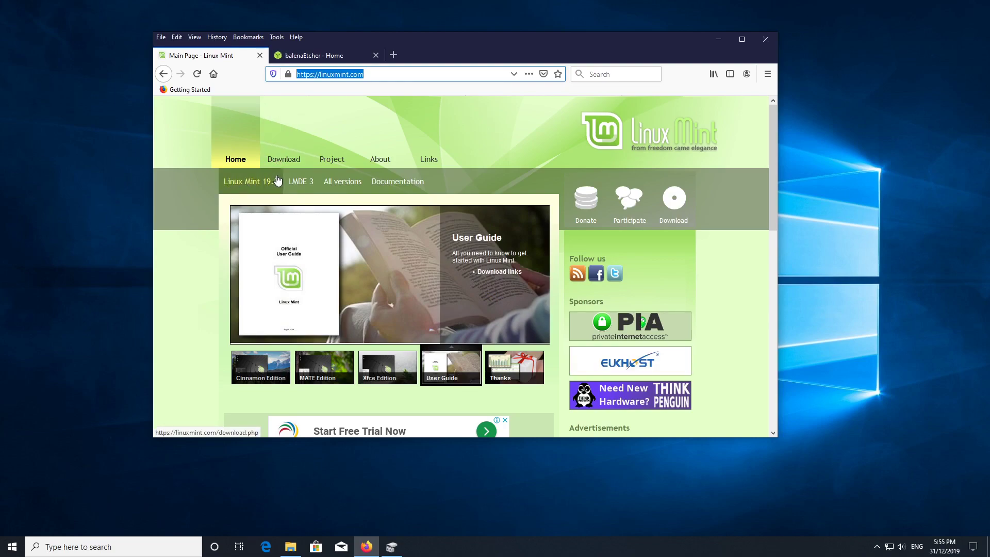
click(240, 189)
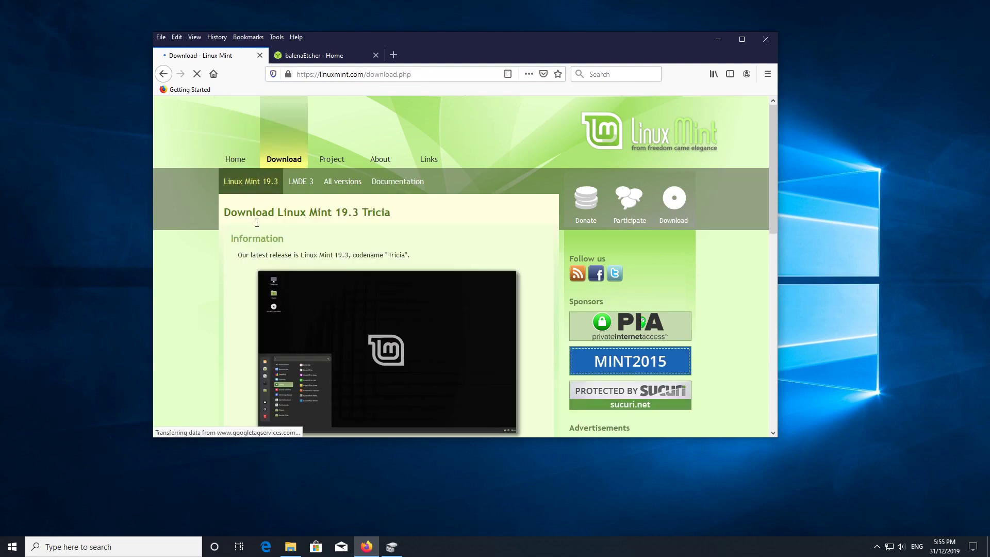
scroll(256, 223, down, 4)
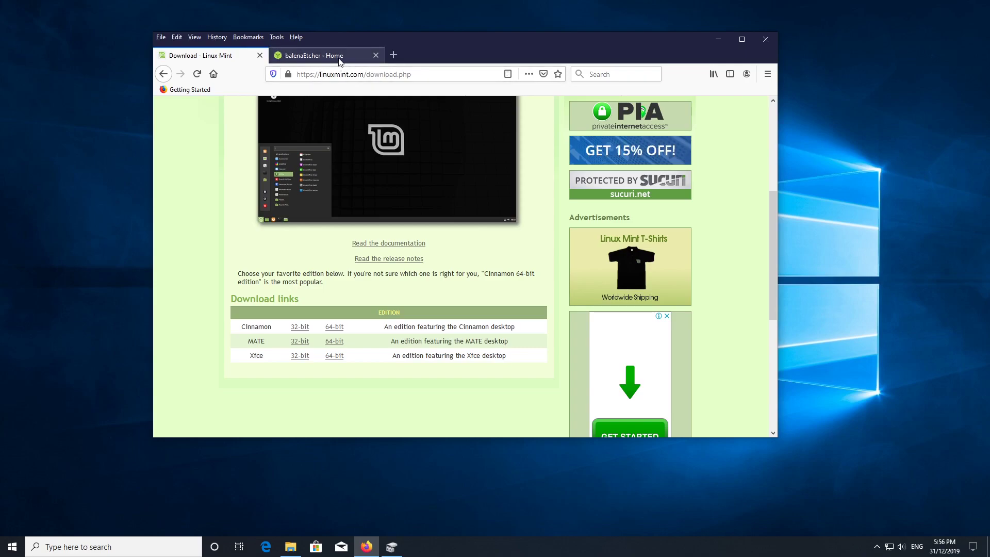
click(338, 57)
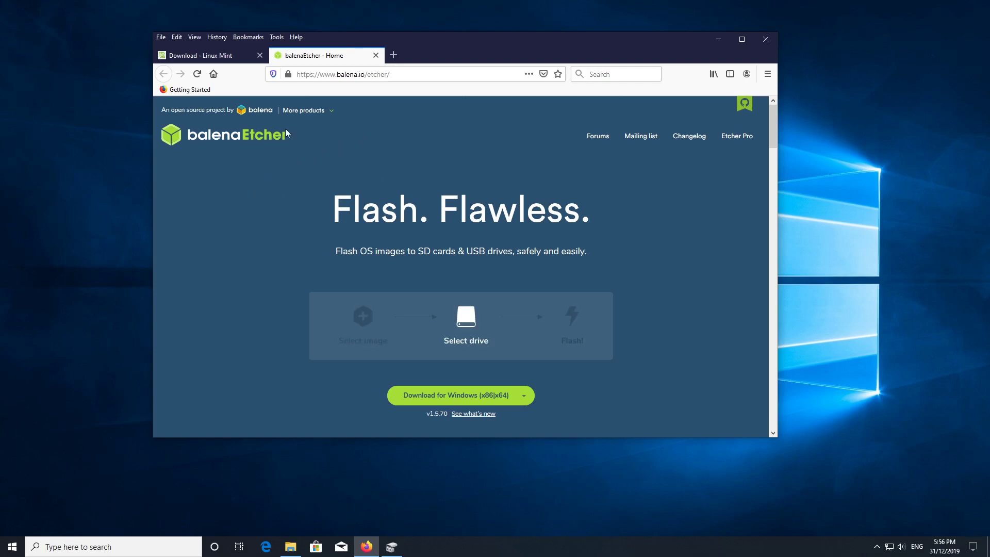
click(398, 76)
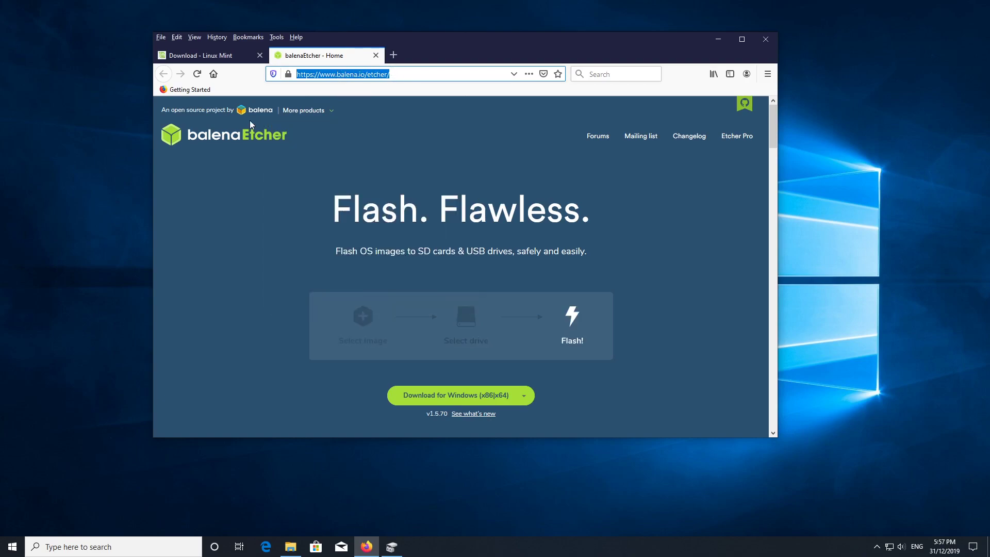
click(445, 400)
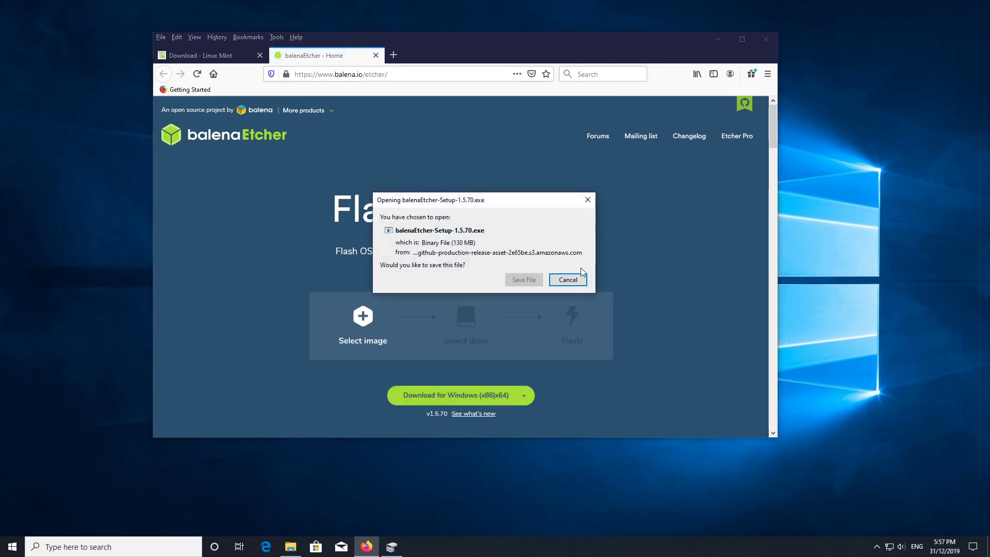
click(567, 280)
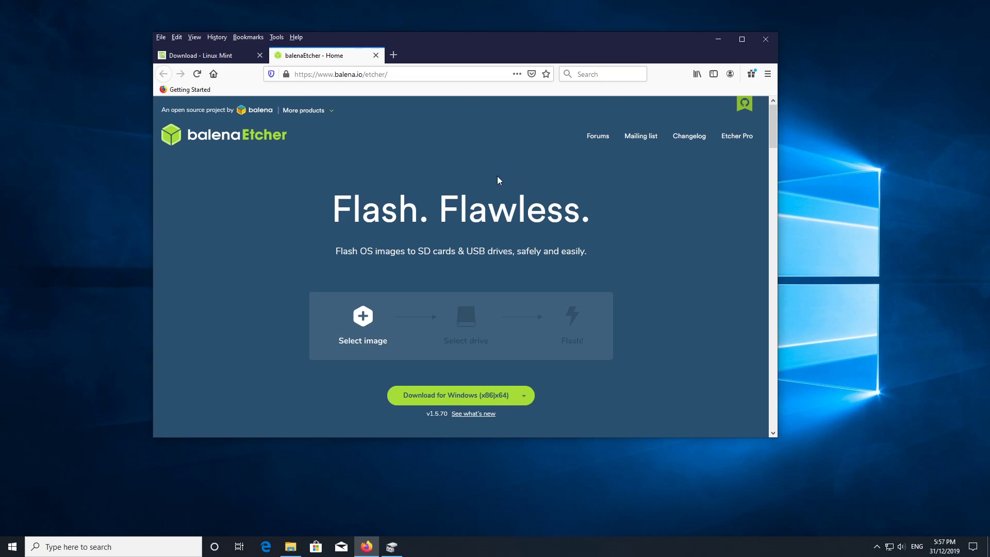
Step: Return to the Downloads folder and bring up actions for the linuxmint ISO to launch balenaEtcher
key(alt+Tab)
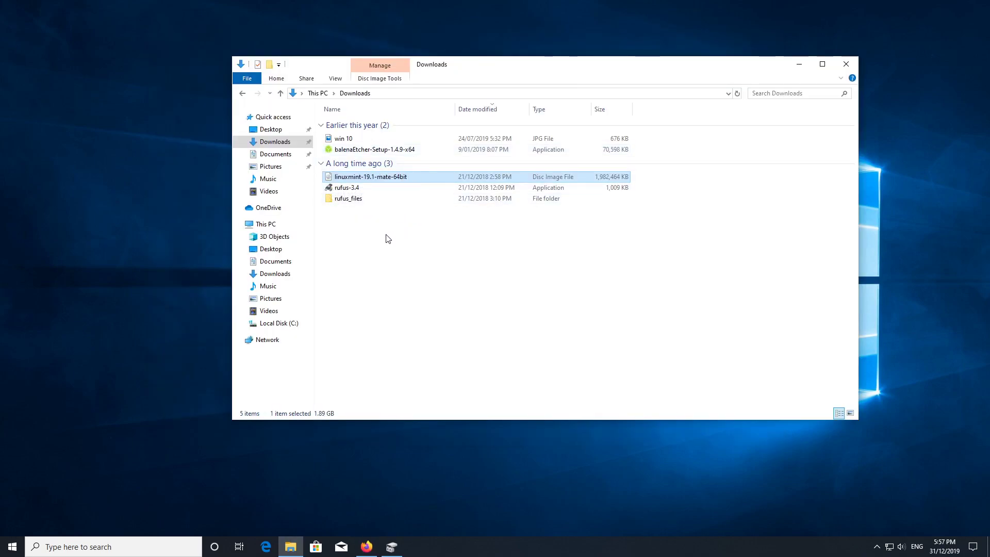
right_click(420, 176)
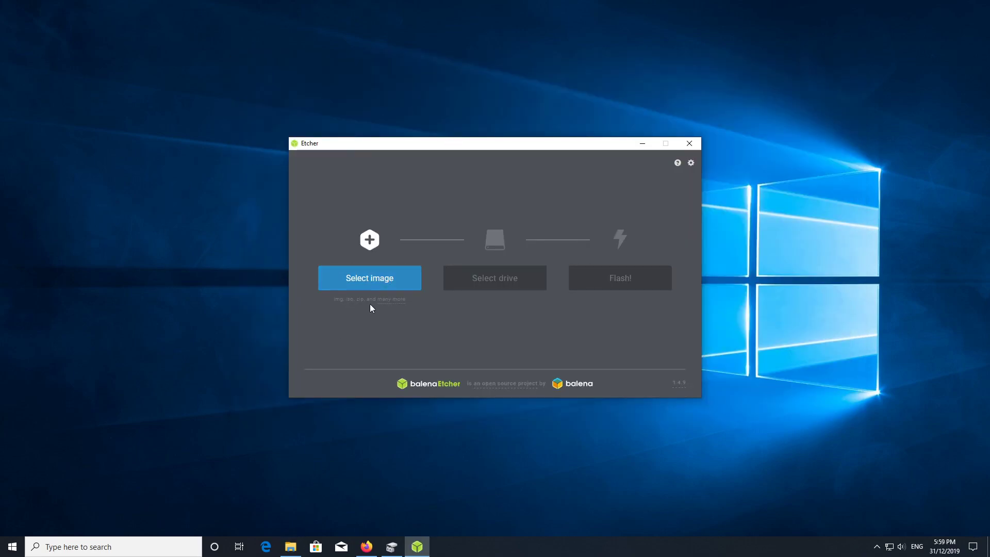
Step: Load the linuxmint-19.1-mate-64bit ISO from Downloads into balenaEtcher, then close Etcher
click(380, 278)
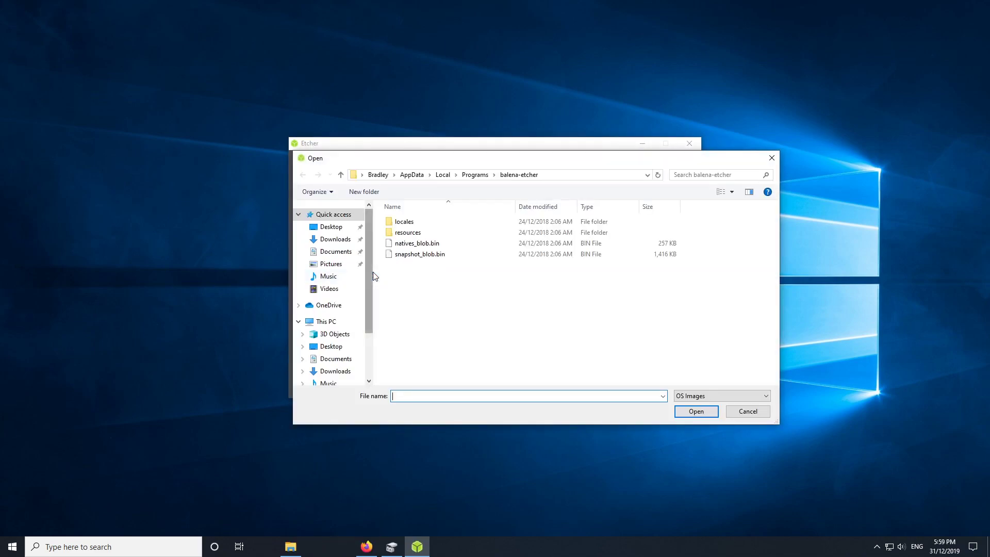
click(330, 241)
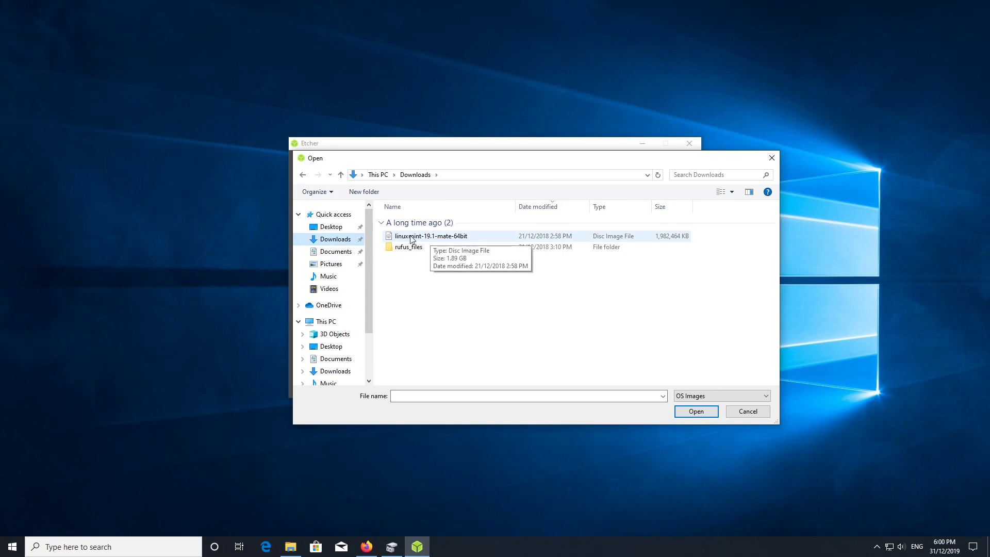
click(475, 237)
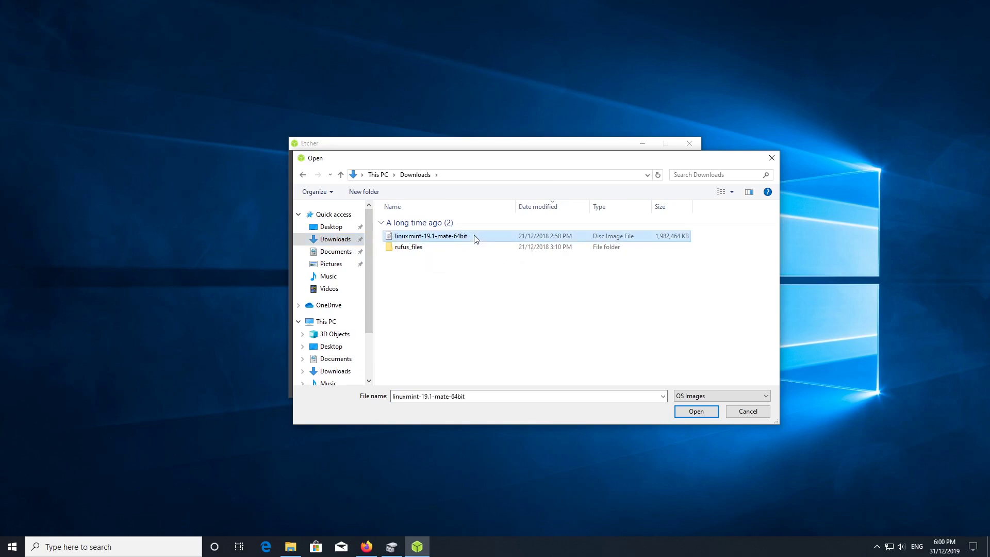
double_click(474, 236)
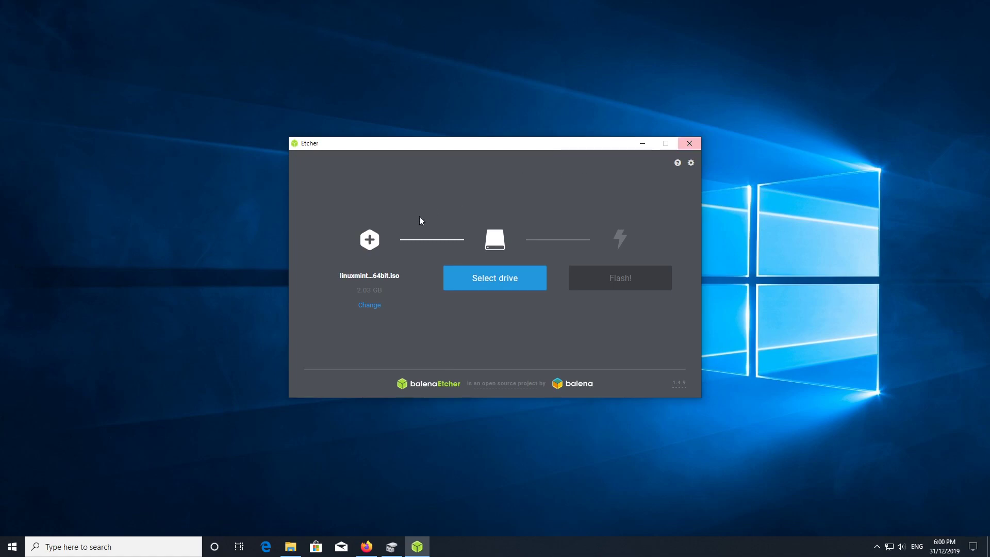
click(689, 146)
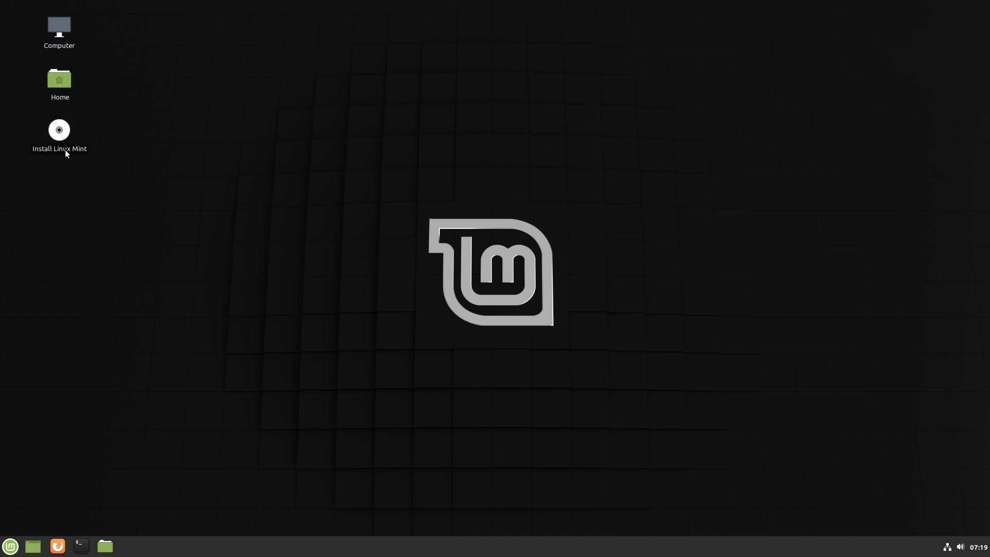
click(5, 551)
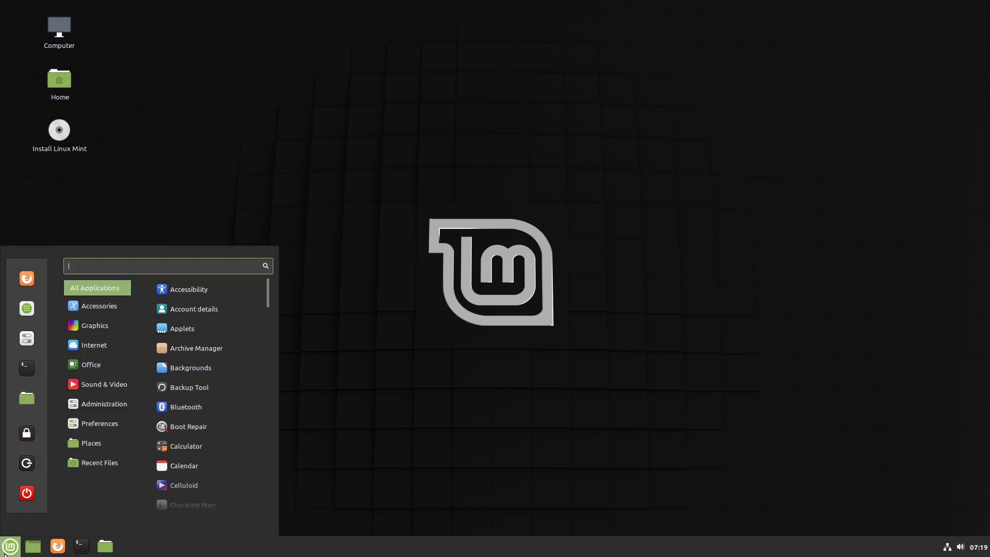
click(3, 553)
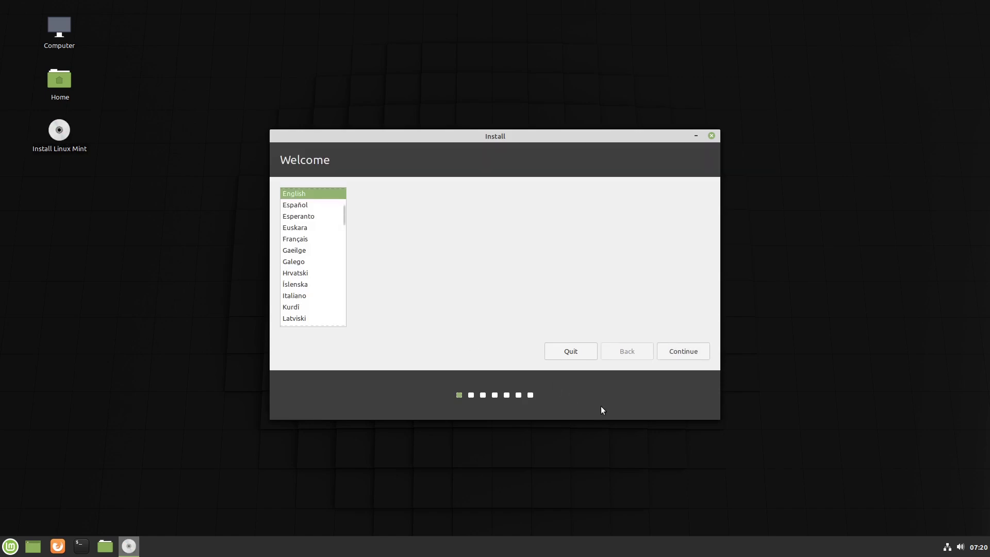
Step: Accept English language, English (US) keyboard and third-party software in the installer
click(690, 350)
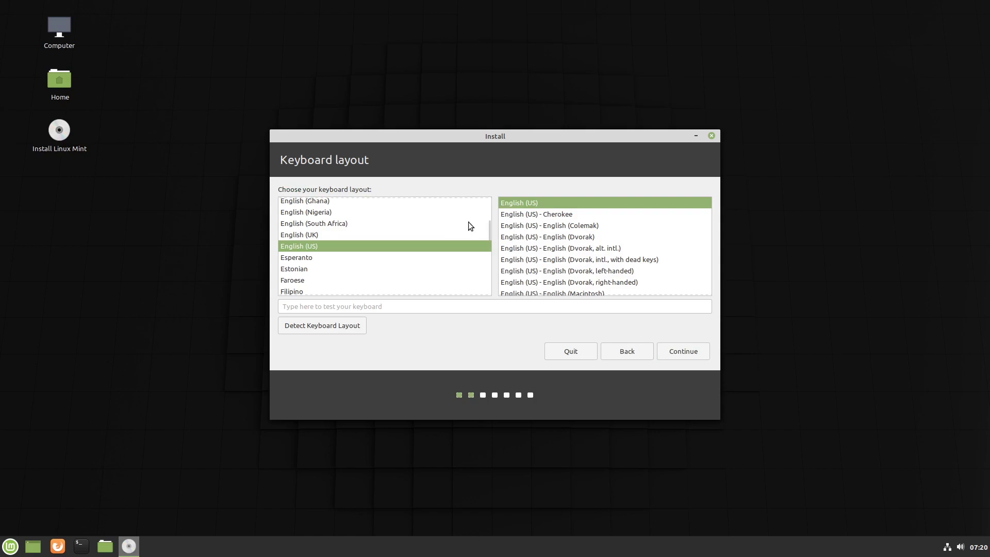
click(666, 353)
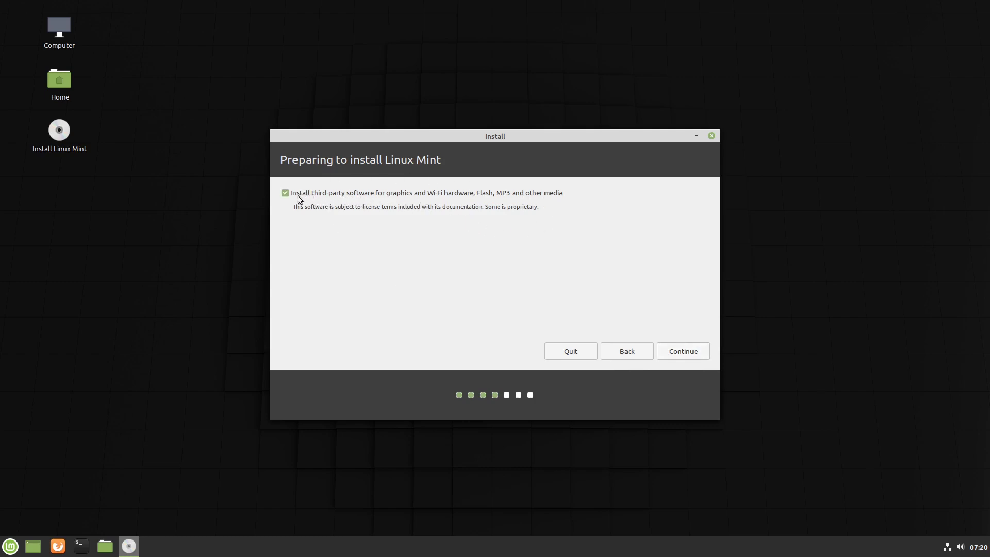
click(684, 353)
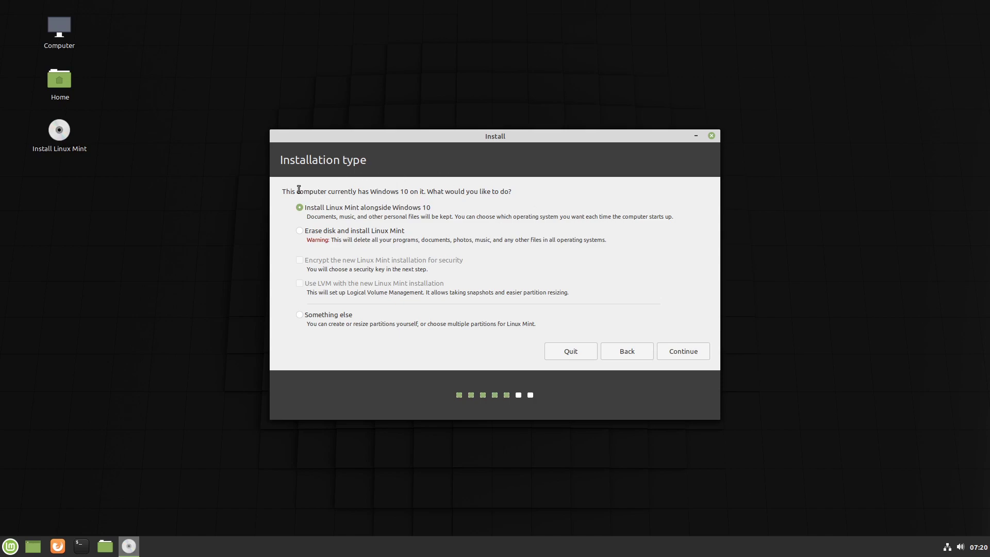
Step: Choose to install Linux Mint alongside Windows 10
drag(282, 192, 524, 203)
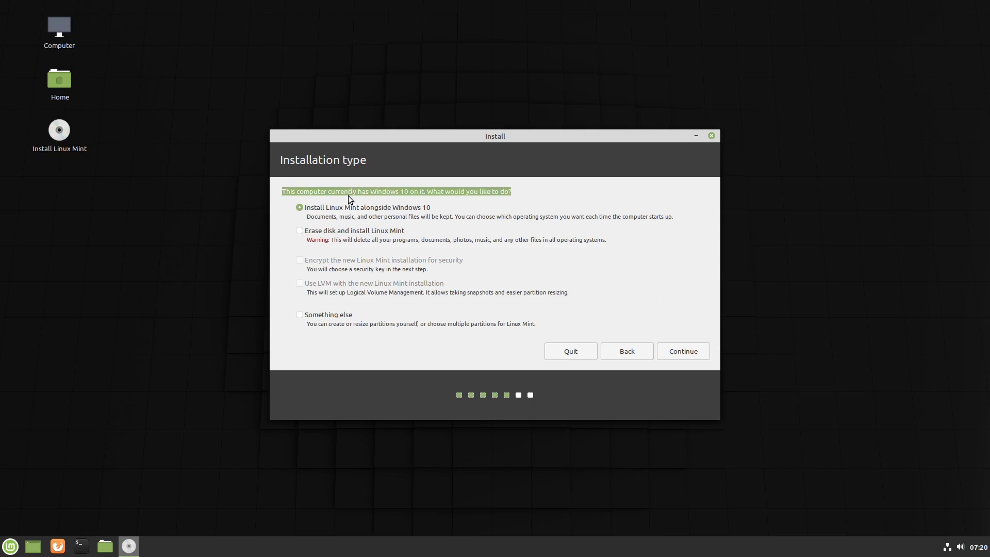
click(300, 207)
click(538, 193)
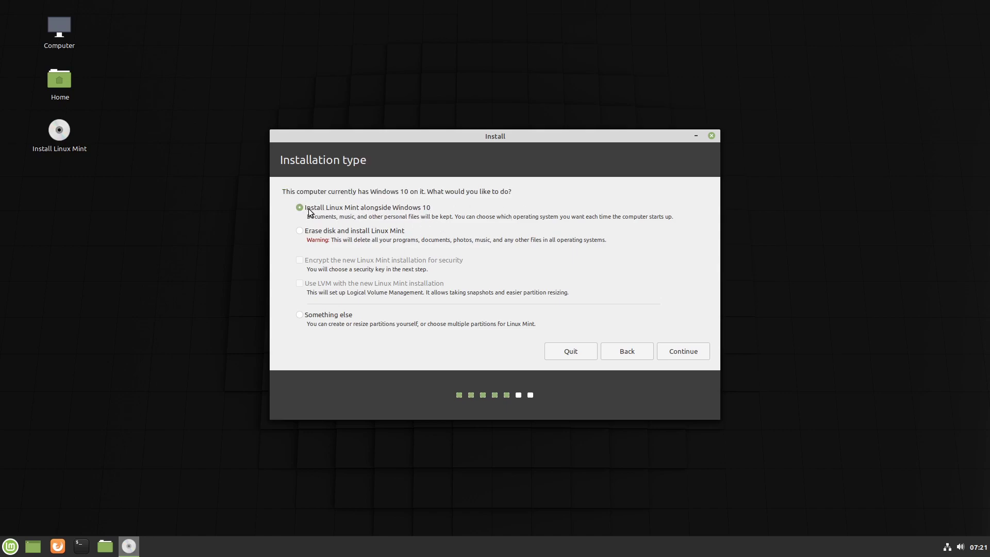
Step: Split the disk into 121.5 GB for Windows files and 92.3 GB for Linux Mint, and write the changes
click(667, 353)
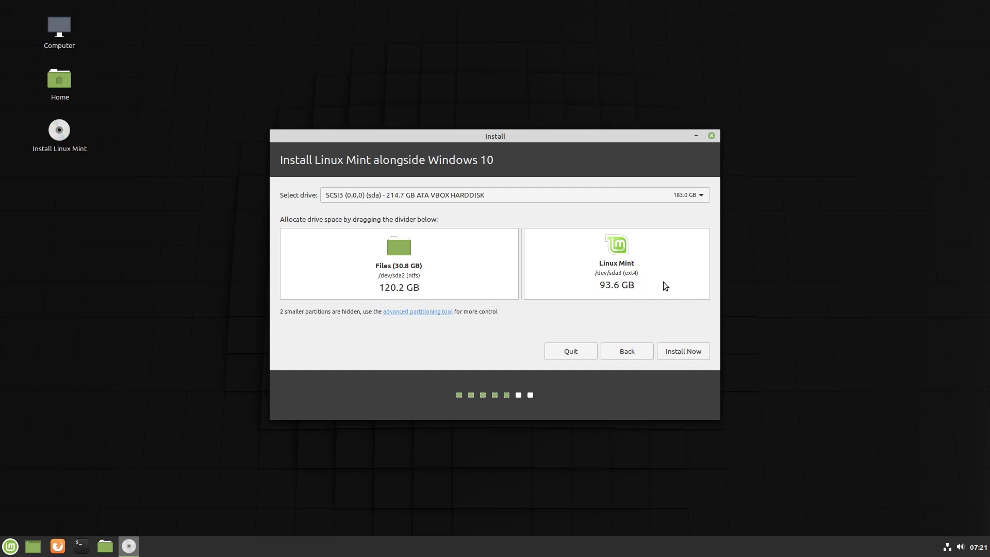
drag(520, 256, 523, 278)
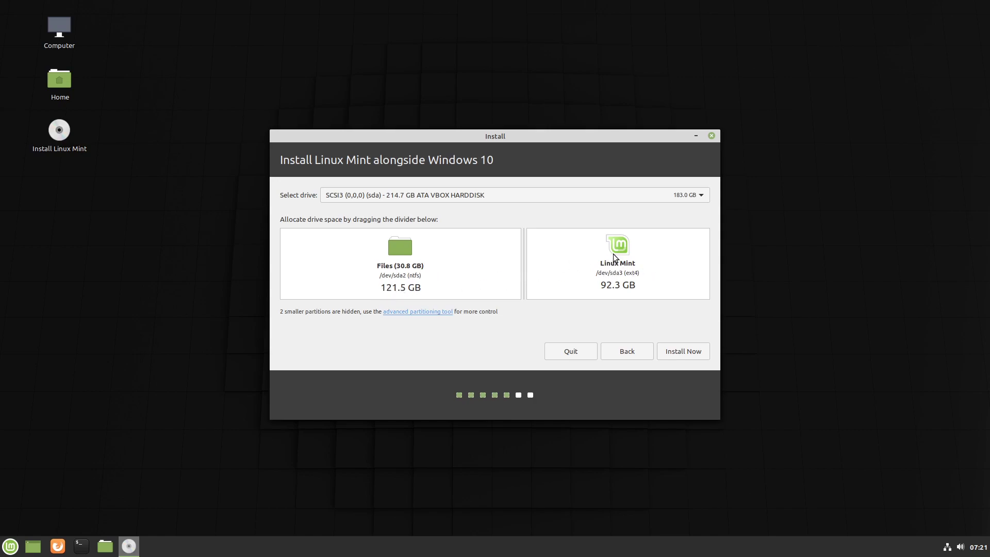
click(667, 351)
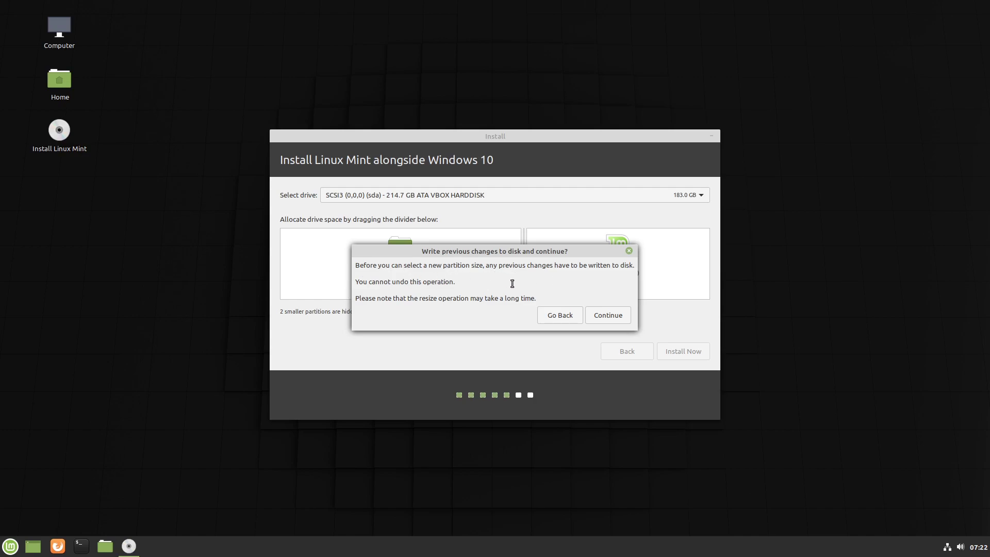
click(620, 315)
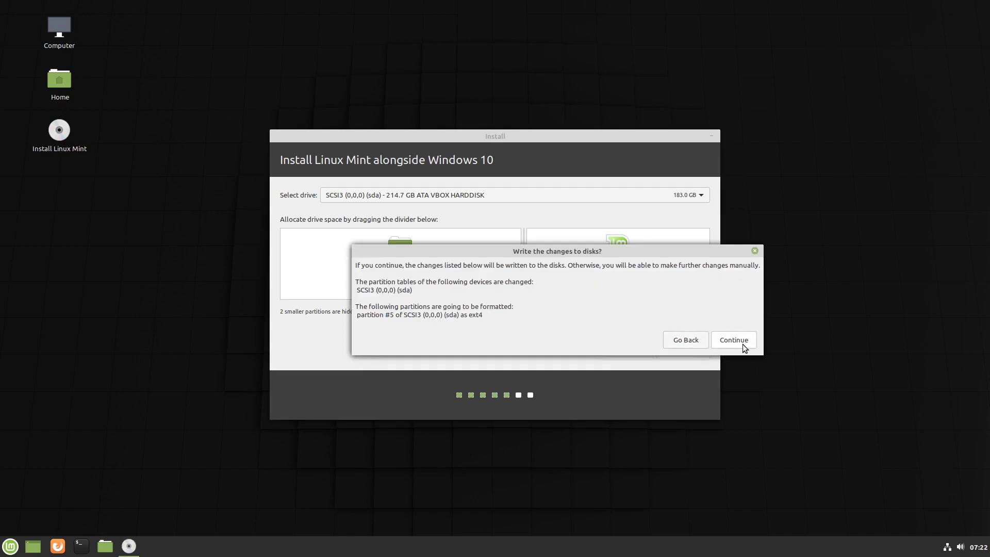
click(734, 341)
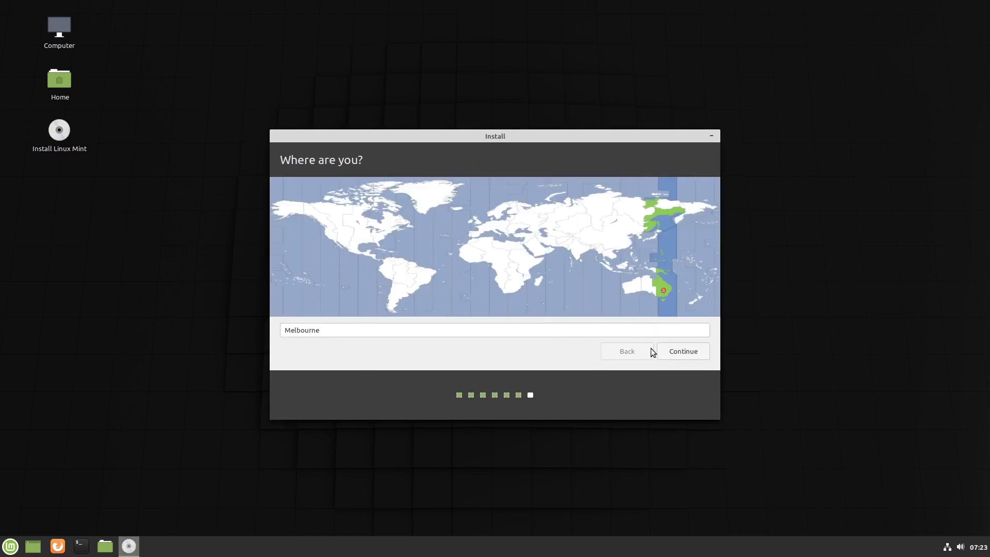
Step: Keep Melbourne, enter the user's name, computer name WinLinDual, username and password, and start installing
click(681, 351)
drag(327, 330, 261, 317)
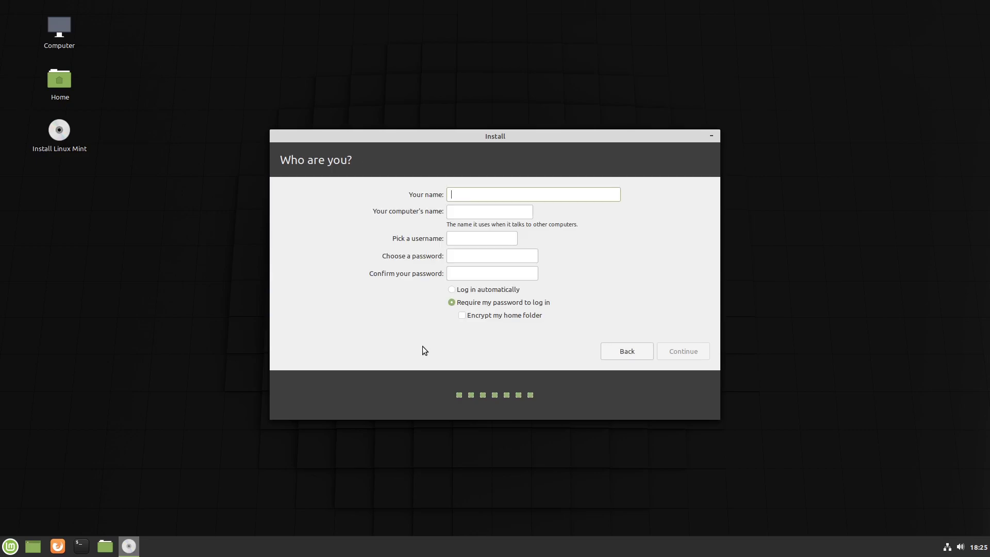
text(Bradley)
key(Tab)
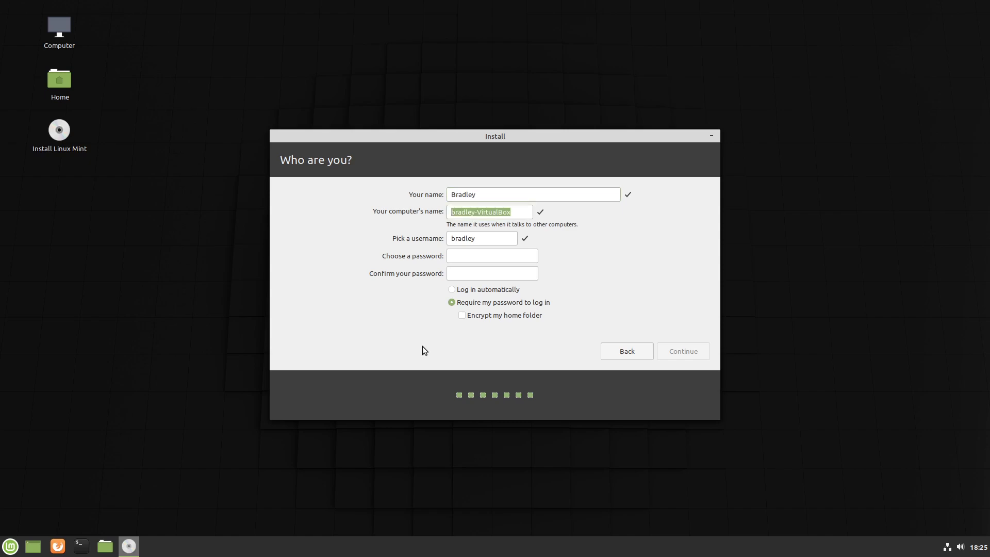
text(Wi)
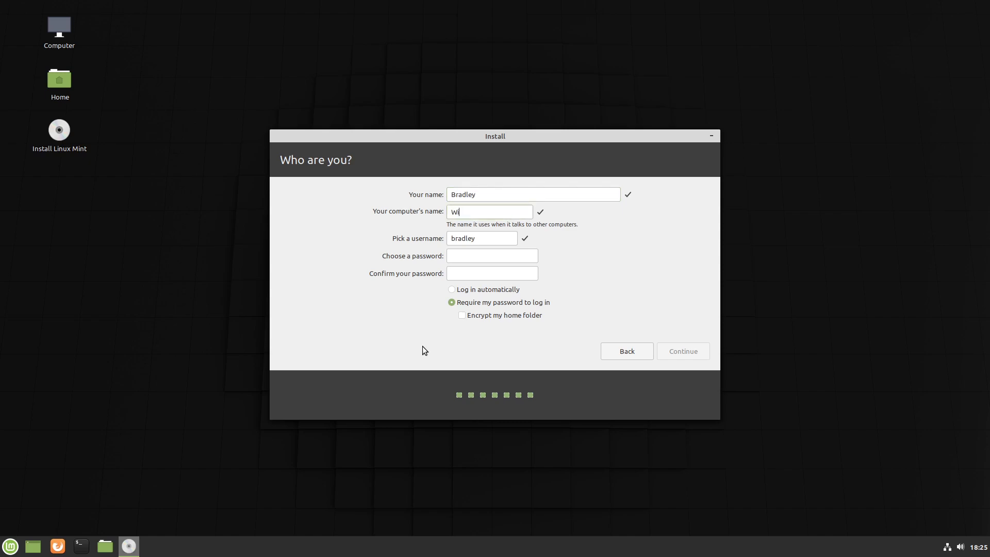
text(nLinDual)
key(Tab)
text(********)
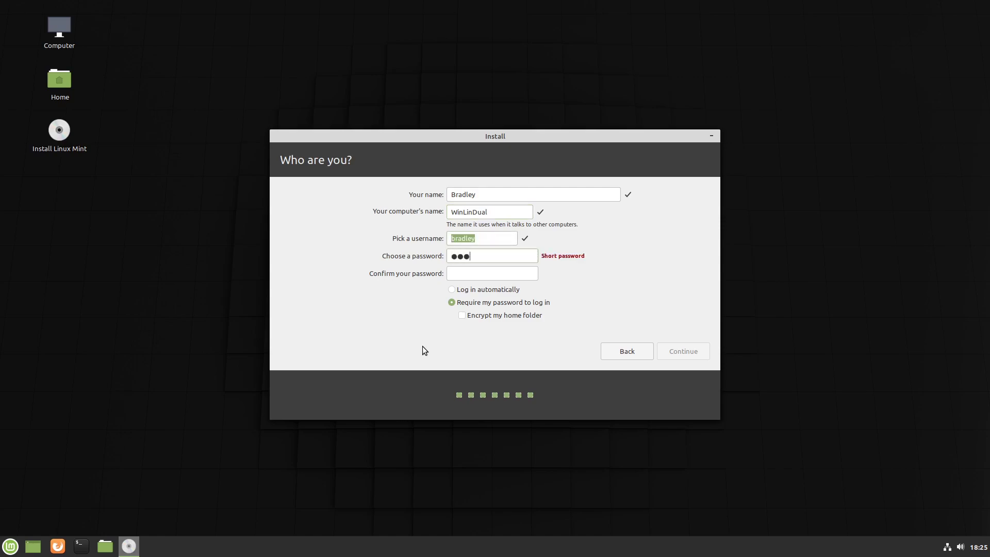
key(Tab)
text(********)
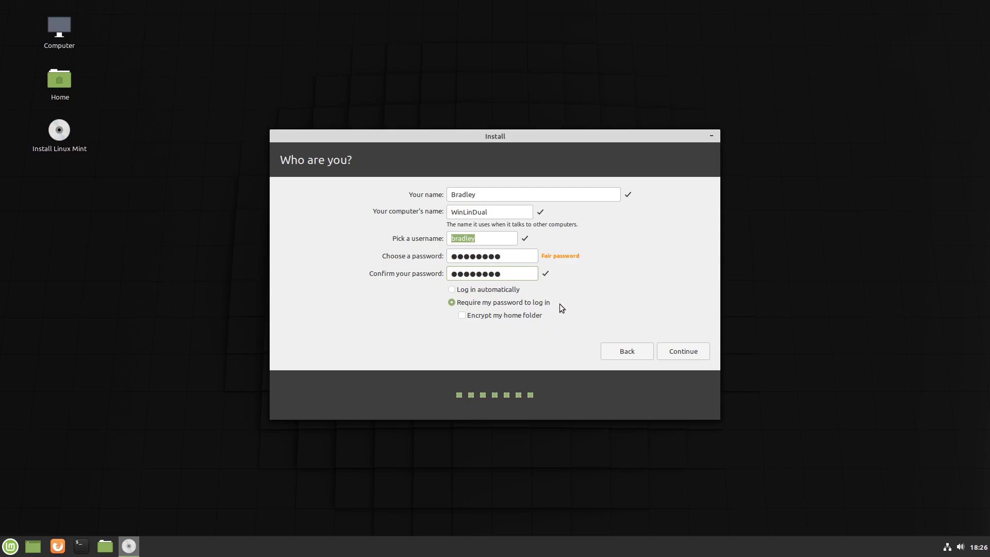
click(686, 351)
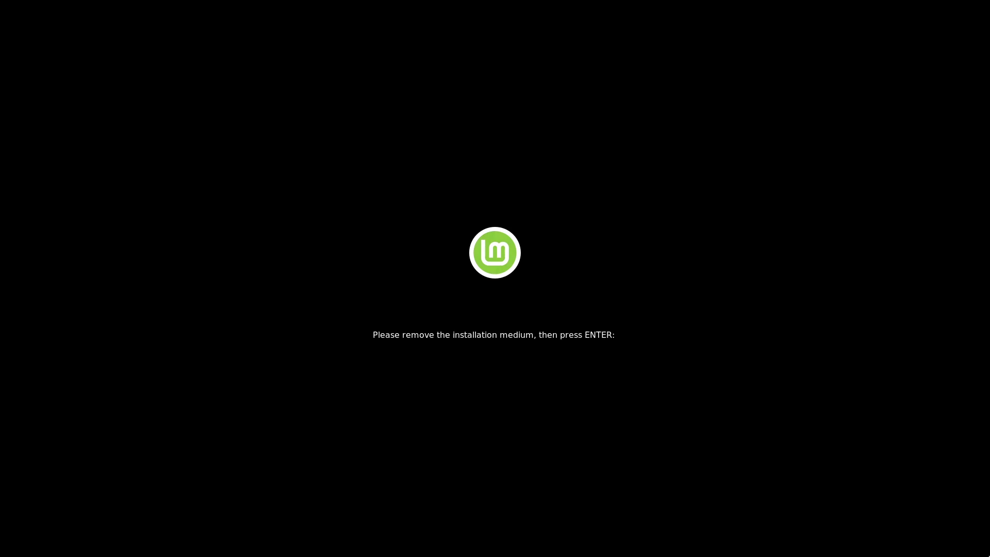
Step: Restart and browse the GRUB entries from Linux Mint 19.3 Cinnamon down to Windows 10 and back
key(Return)
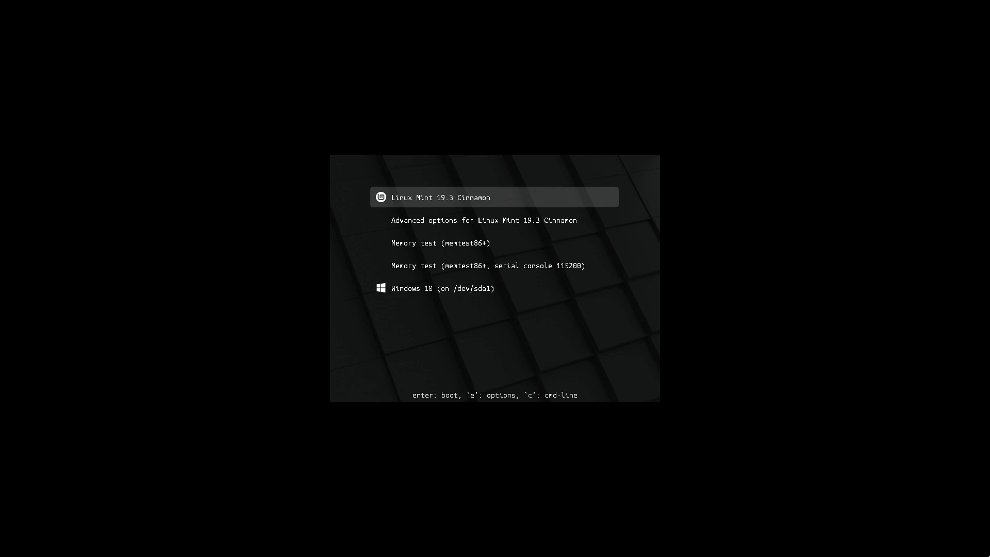
key(Down)
key(Down)
key(Down)
key(Down)
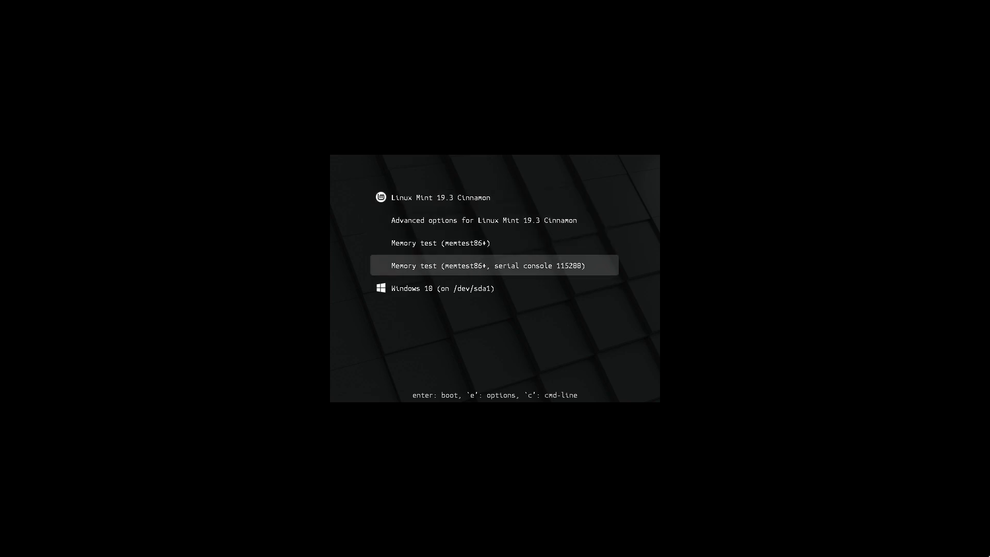
key(Up)
key(Up)
key(Up)
key(Up)
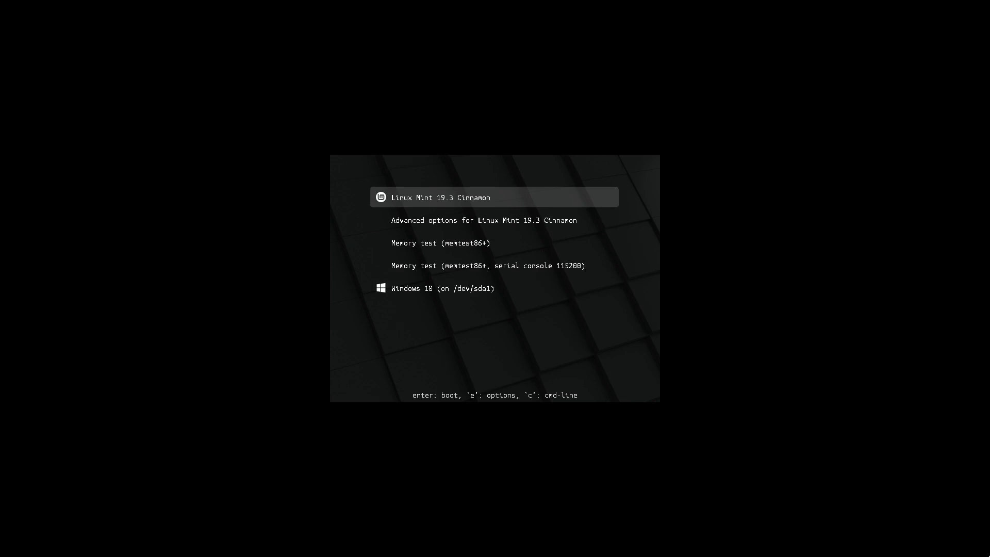
Step: Boot Linux Mint 19.3 Cinnamon and log in with the account password
key(Return)
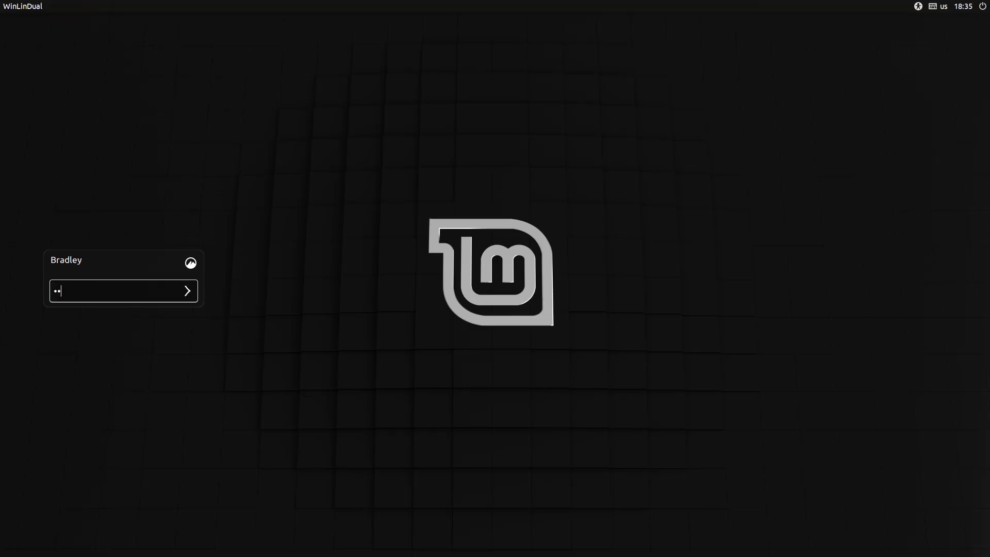
text(•••••)
key(Return)
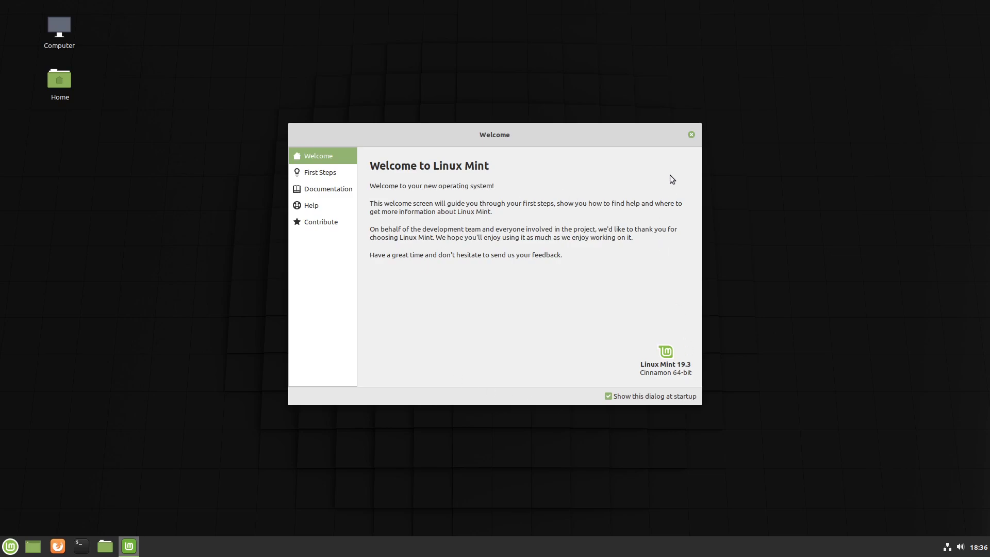
Step: Close the Welcome screen, mount and view the Windows 121 GB Volume in Files, then close Files
click(691, 136)
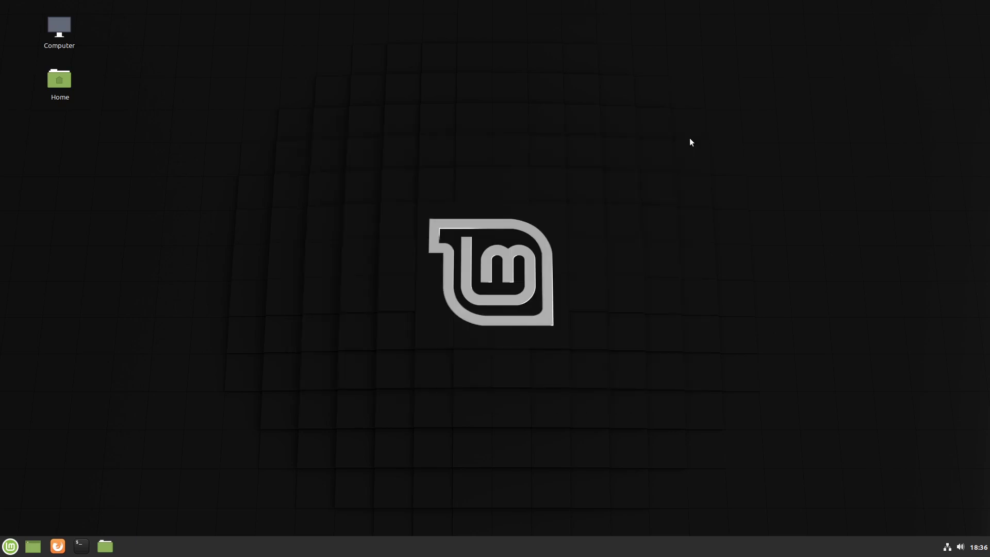
click(107, 546)
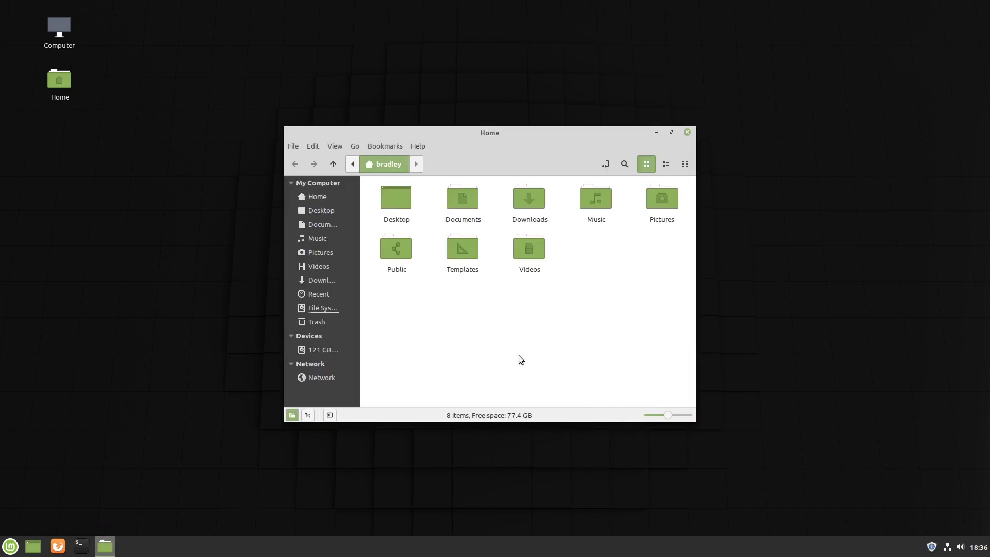
drag(362, 364, 385, 361)
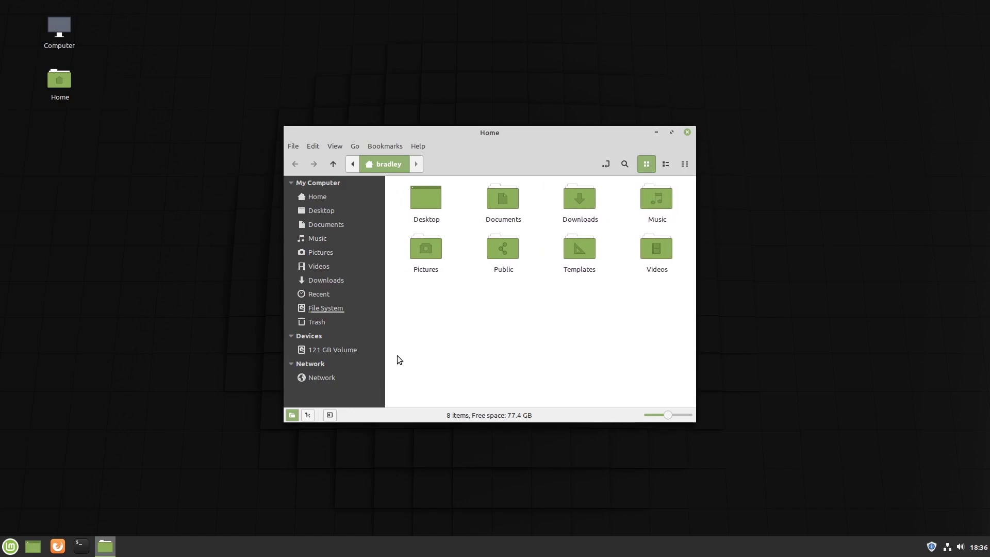
click(335, 194)
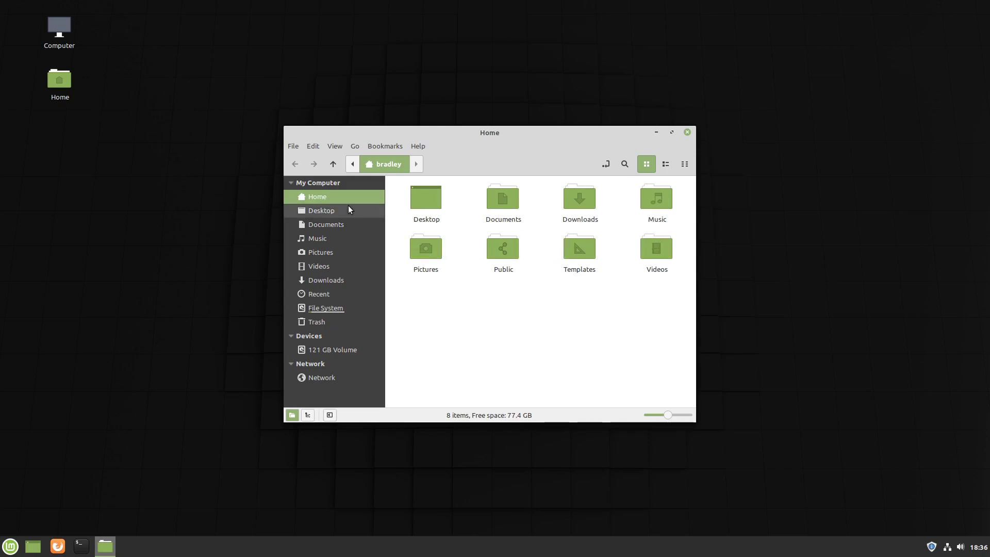
click(351, 349)
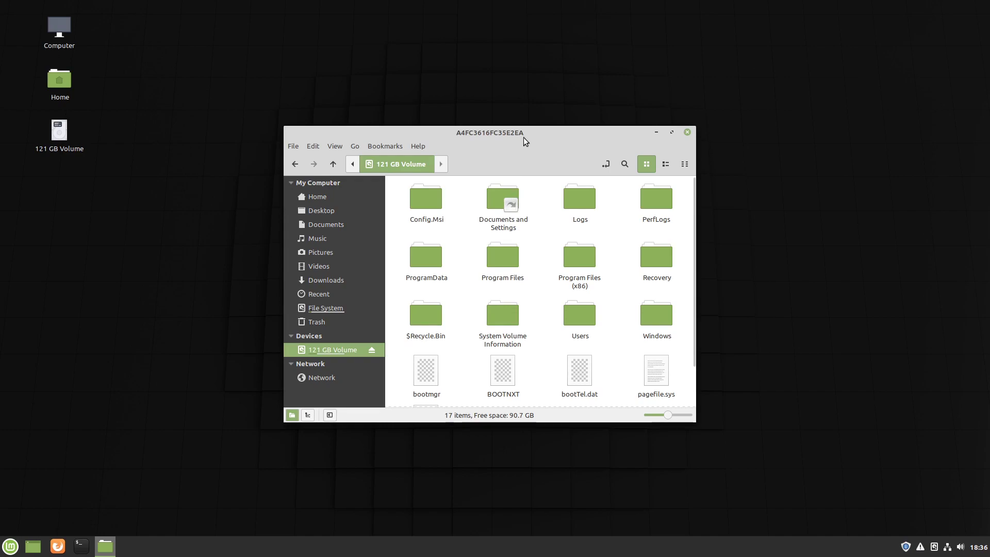
drag(513, 132, 502, 109)
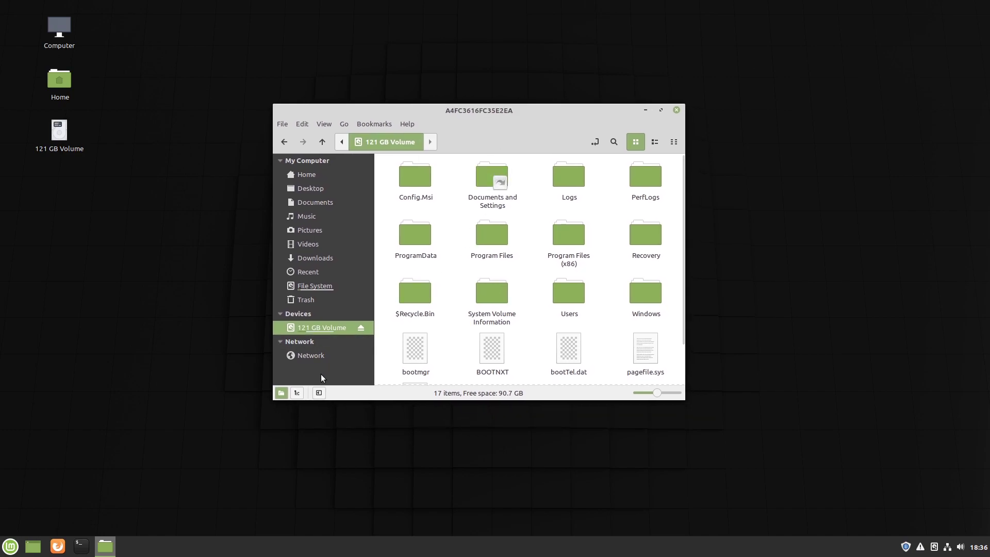
click(676, 110)
Step: Launch Disks and view the 121 GB NTFS, 524 MB and 491 MB partitions and the 2.1 MB free space
click(8, 555)
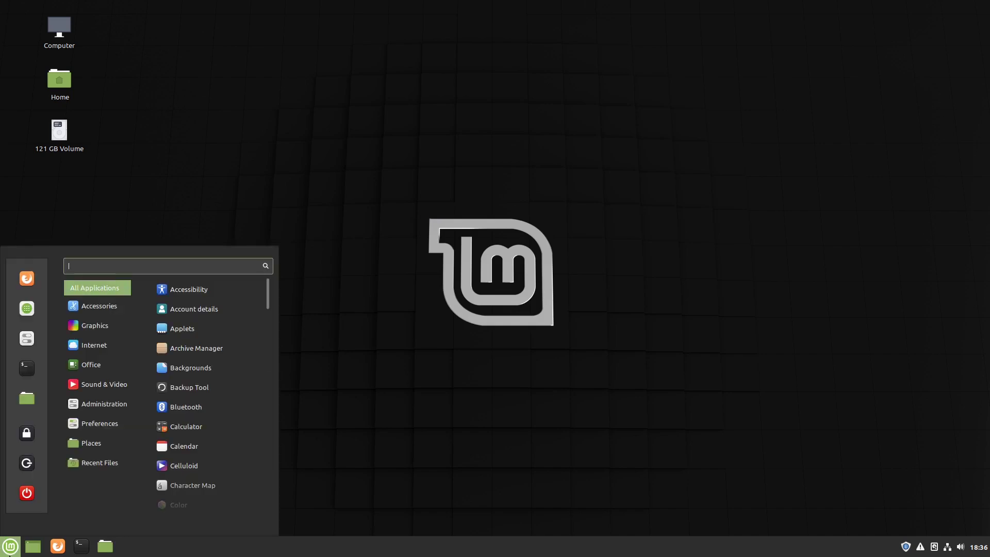
text(disks)
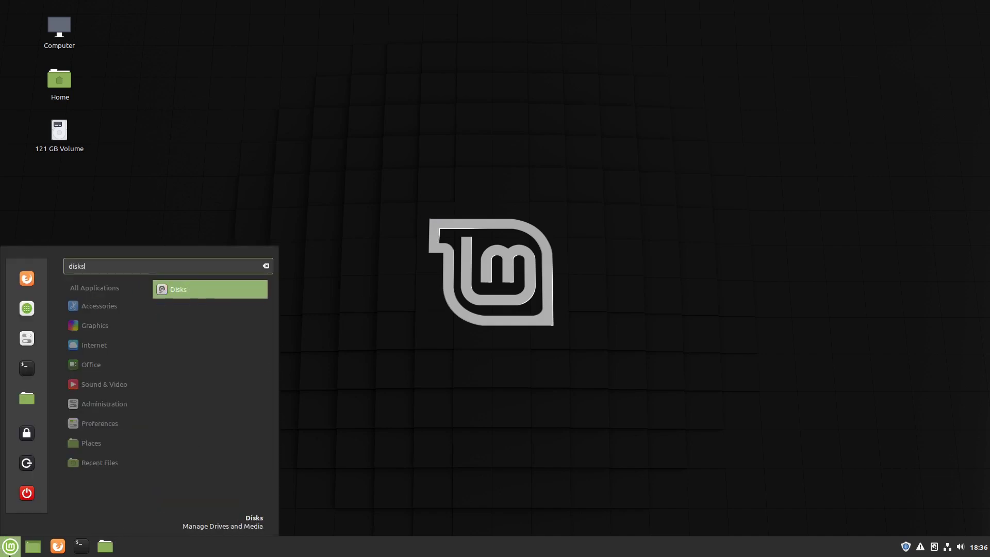
key(Return)
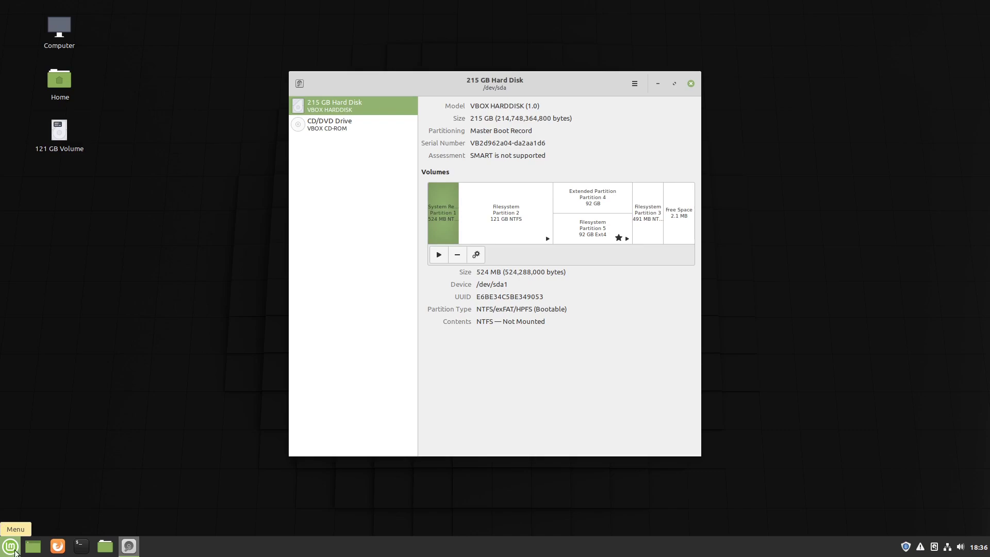
click(550, 207)
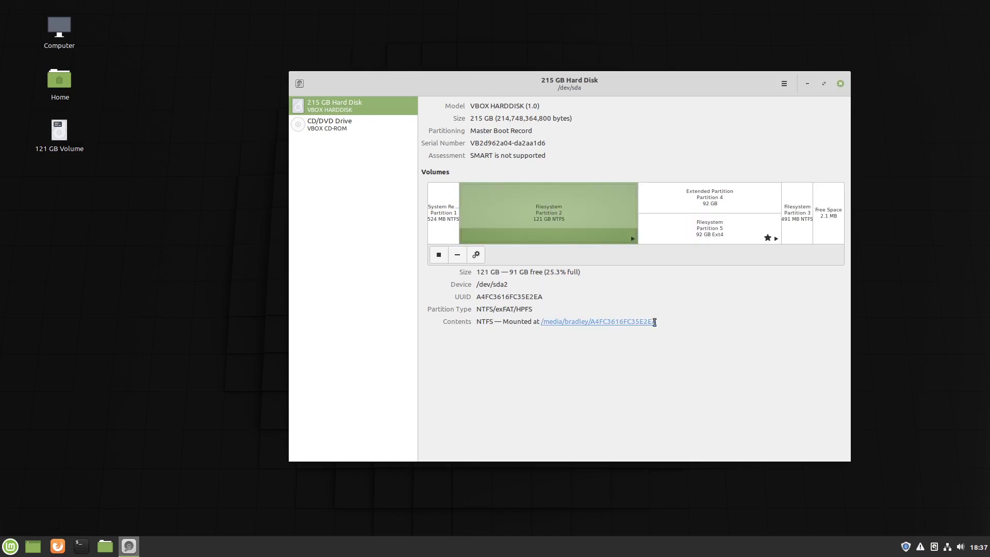
click(439, 214)
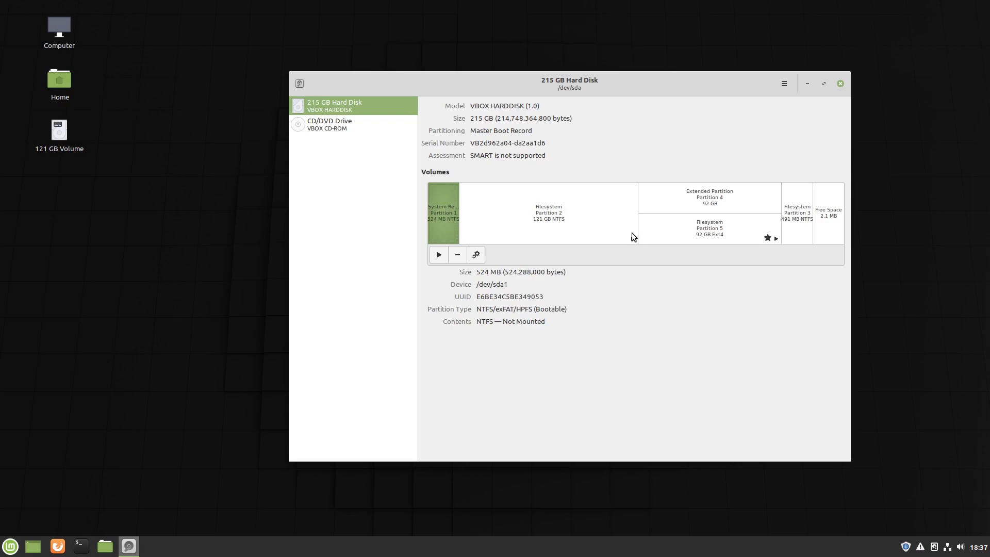
click(790, 225)
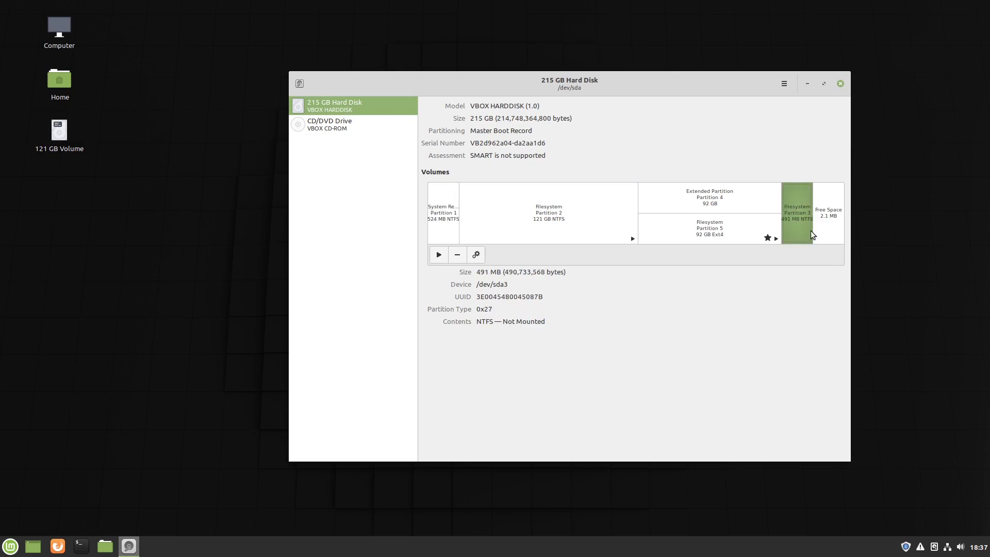
click(837, 222)
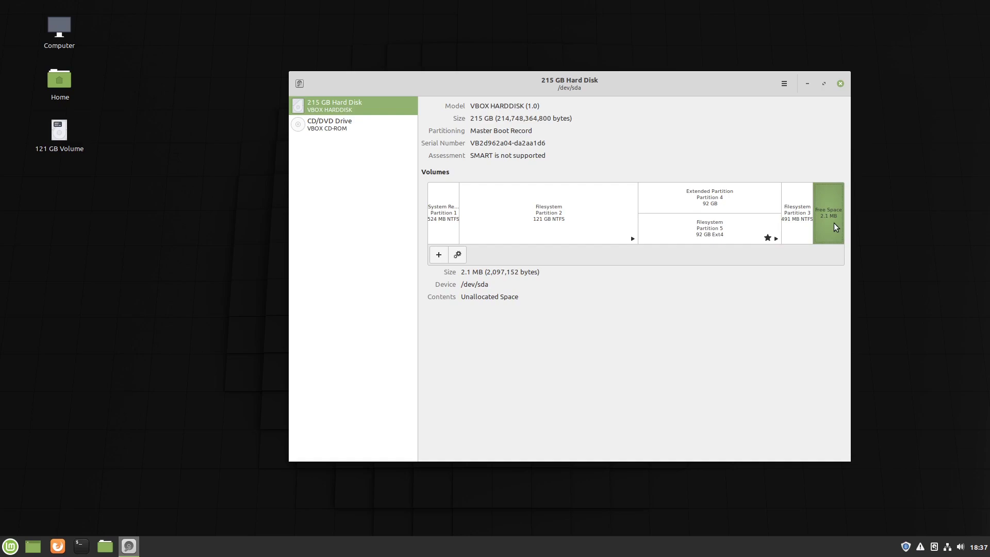
Step: Re-check the details of partitions 3, 1 and 2 and the extended partition 4
click(790, 224)
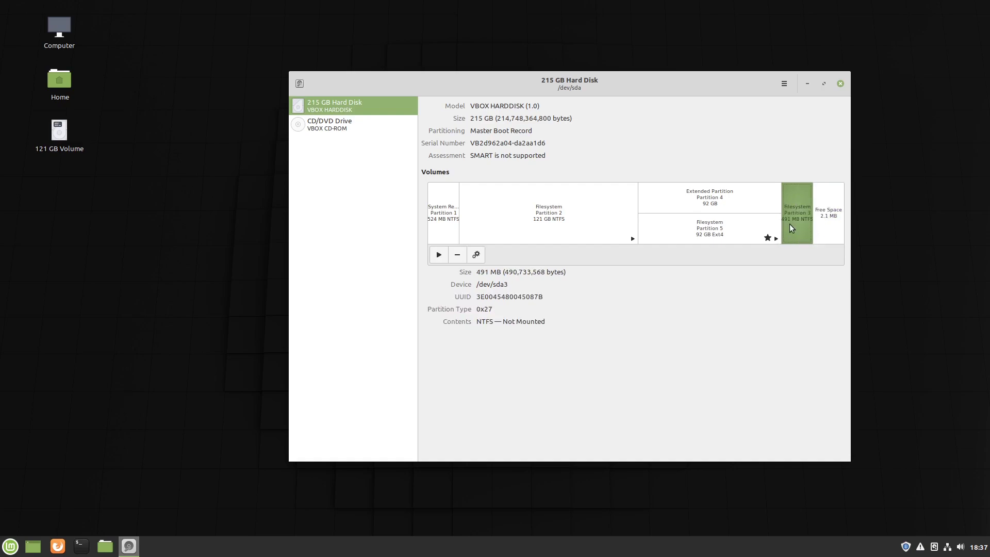
click(441, 212)
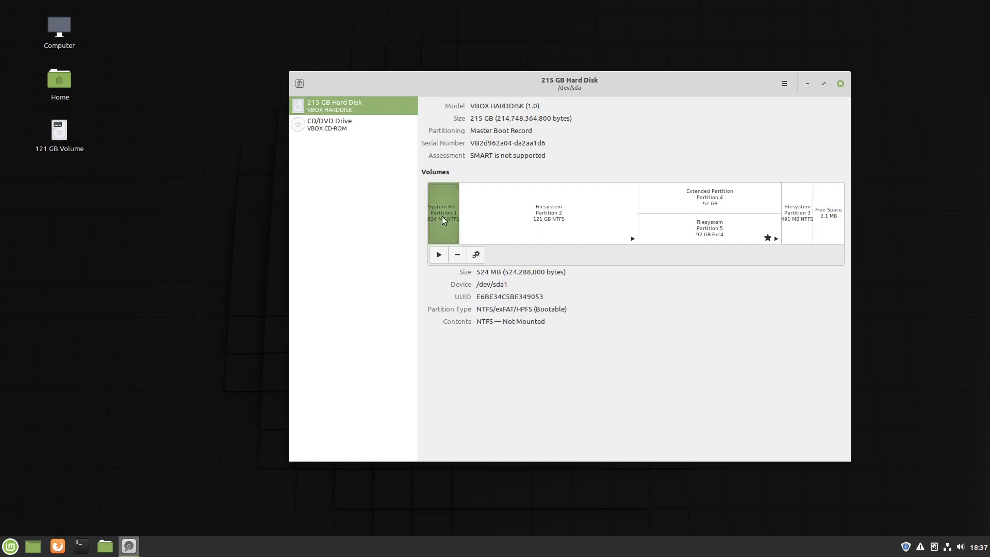
click(800, 214)
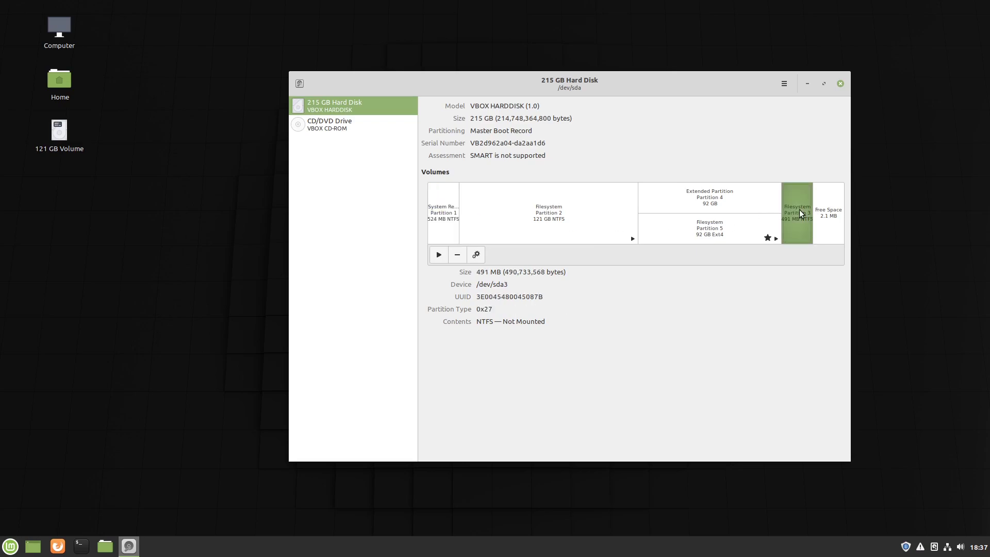
click(527, 209)
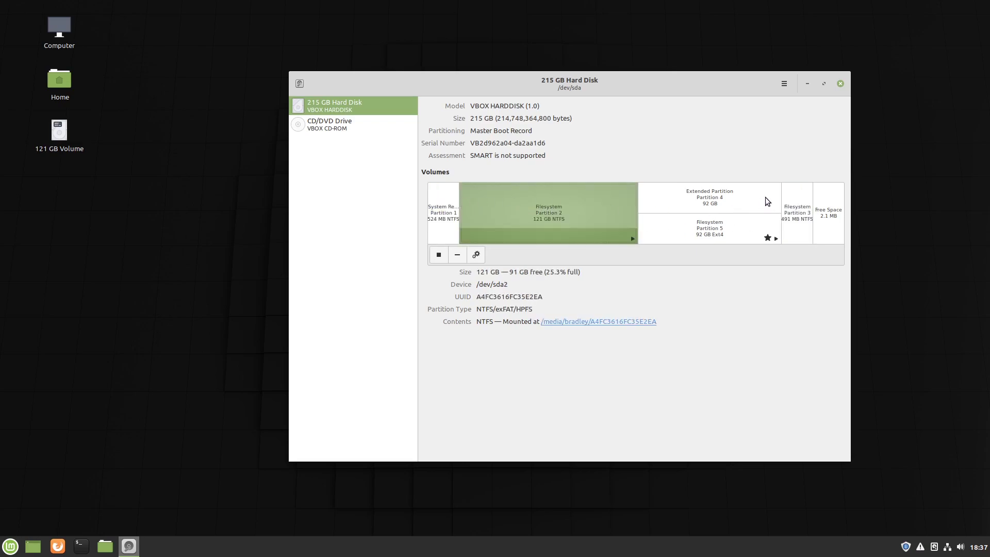
click(681, 203)
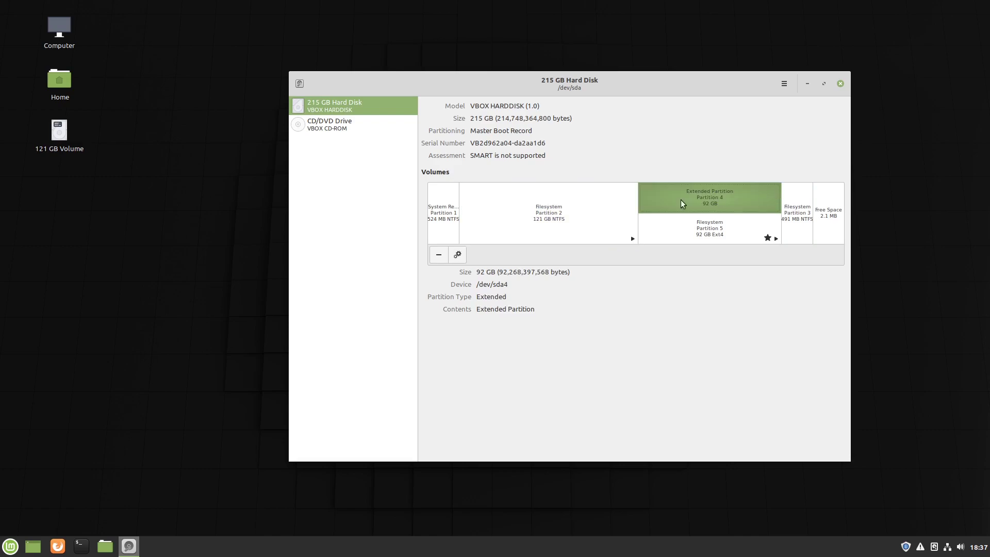
click(505, 206)
click(731, 207)
click(555, 222)
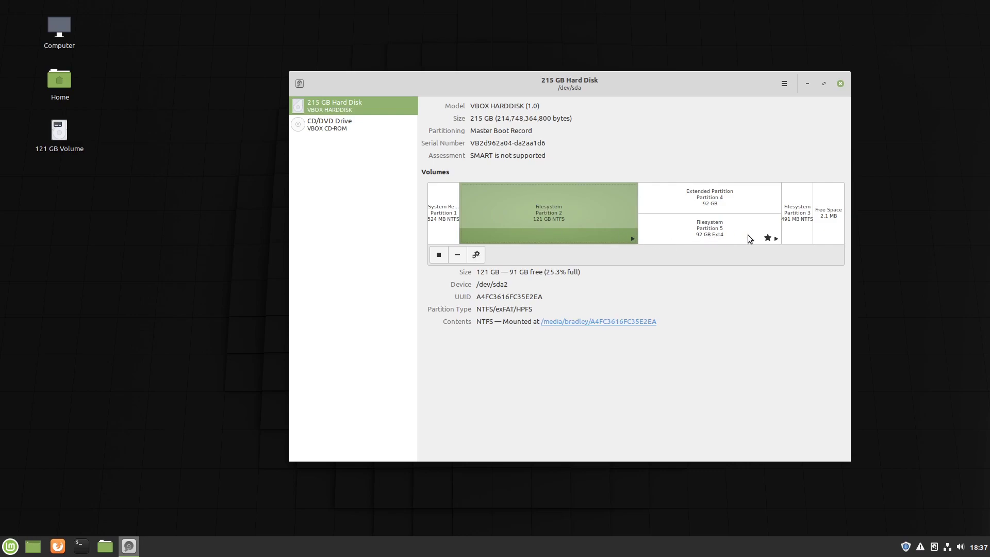
Step: Inspect the 92 GB Ext4 partition 5 within extended partition 4, then close Disks
click(689, 228)
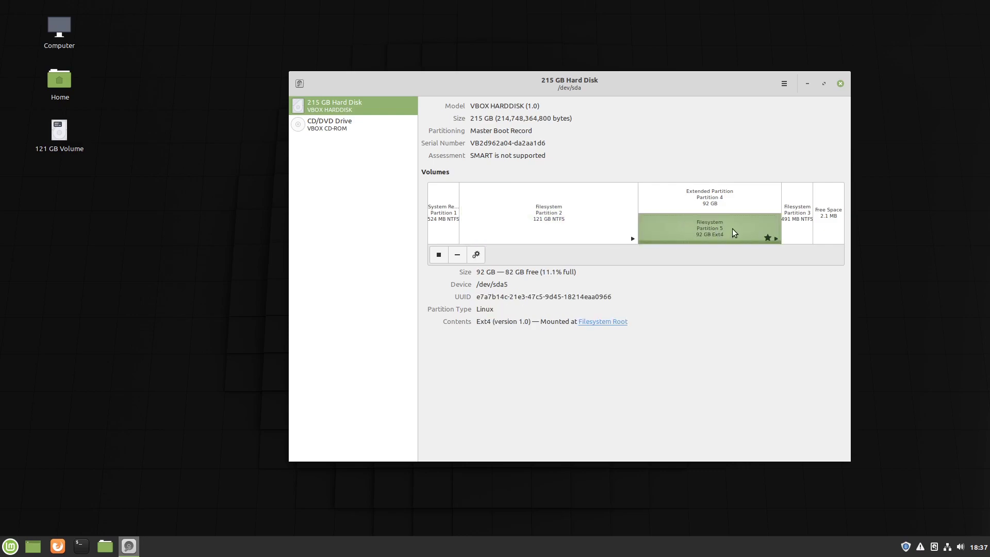
click(673, 198)
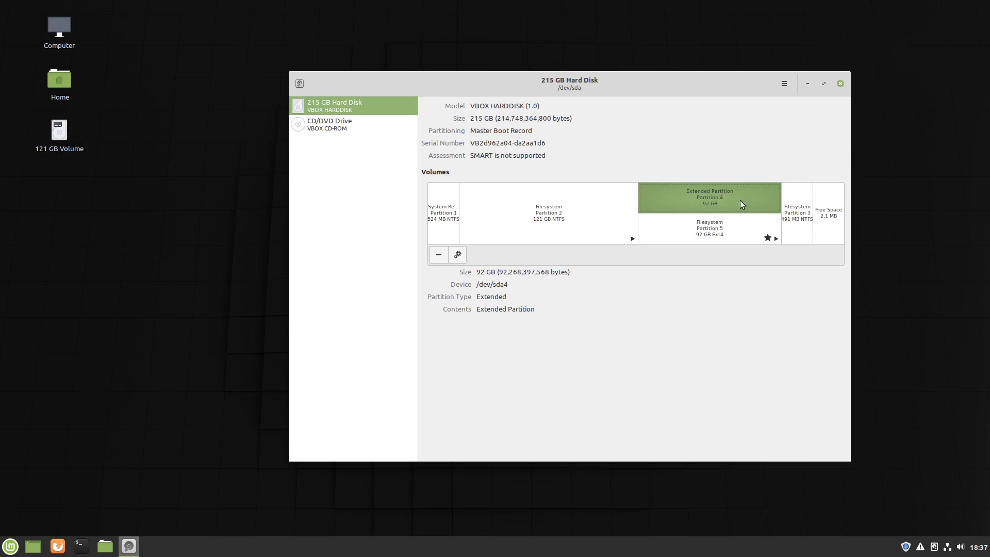
click(693, 231)
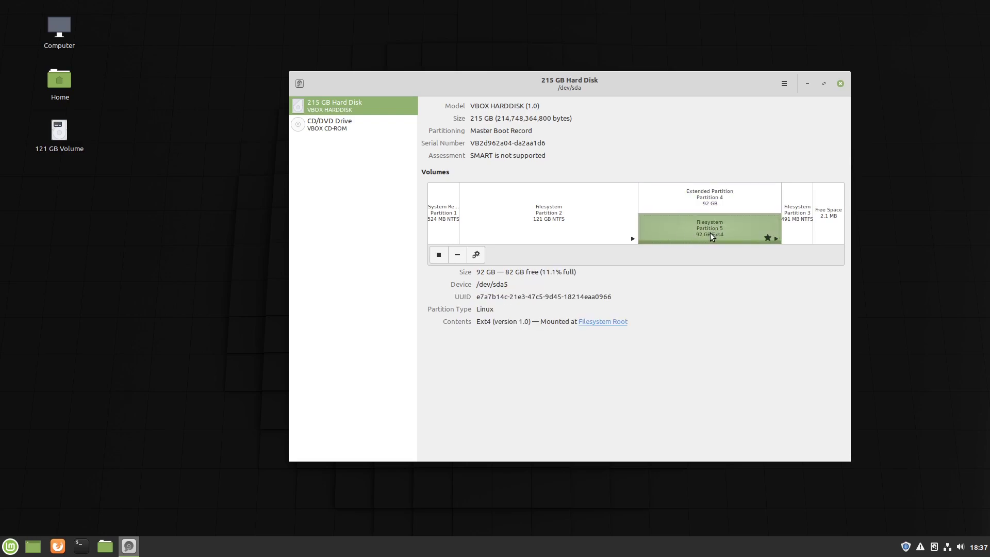
click(840, 83)
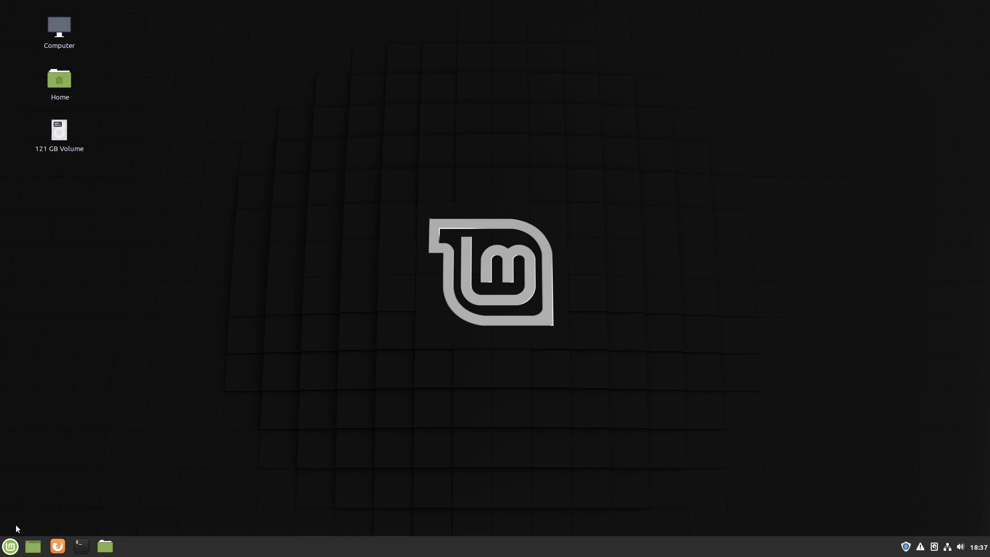
Step: Restart the computer from the Linux Mint menu
click(10, 546)
click(26, 494)
click(483, 292)
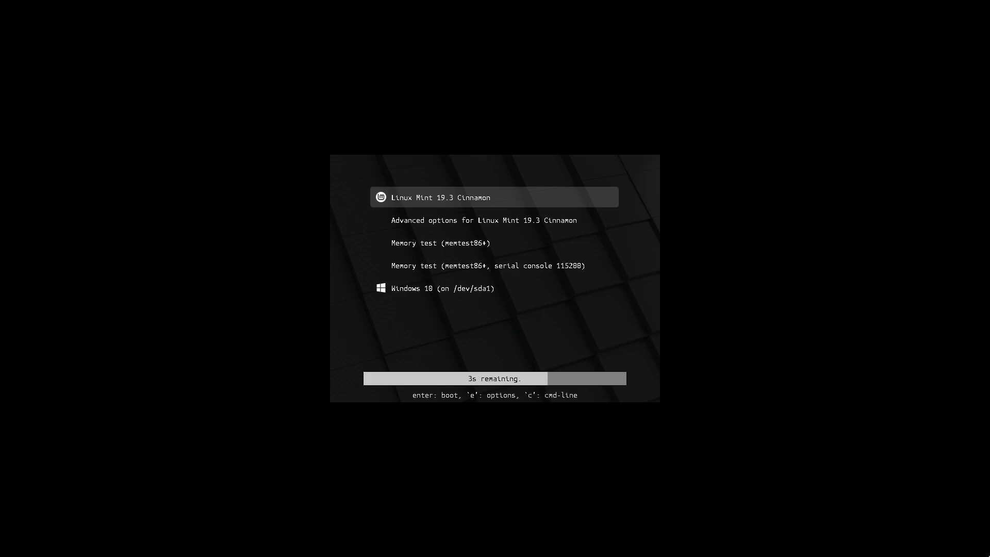
Step: Choose Windows 10 in the GRUB boot menu and sign in with the account password
key(Down)
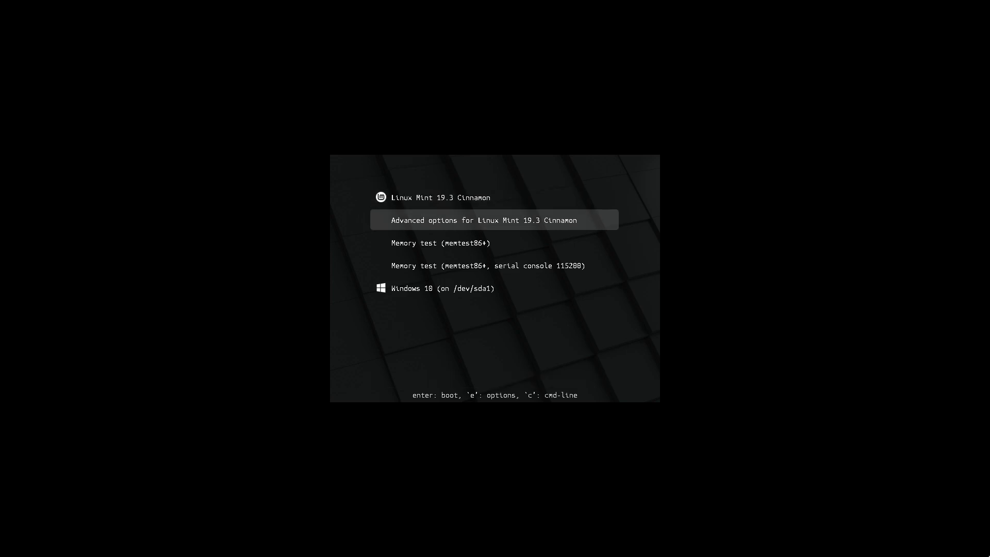
key(Down)
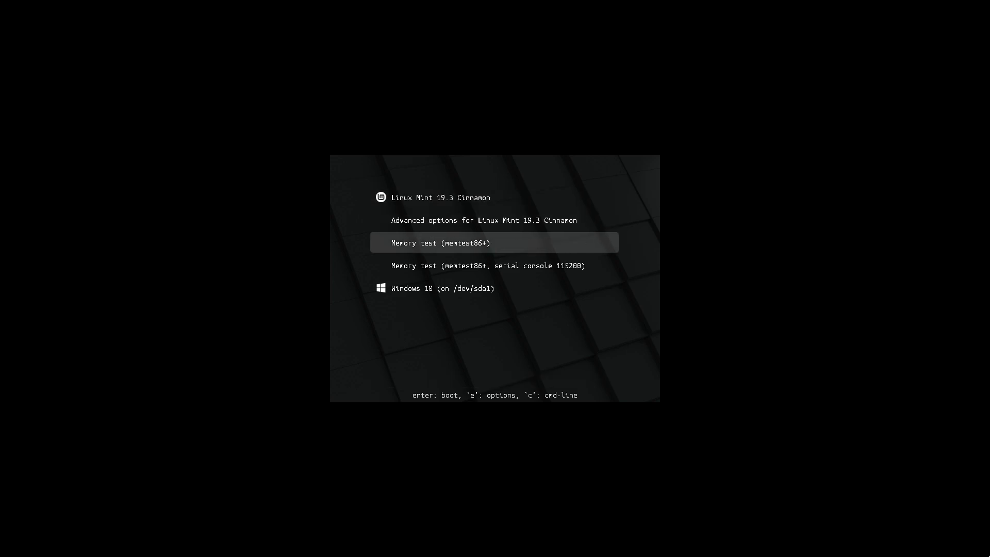
key(Down)
key(Down)
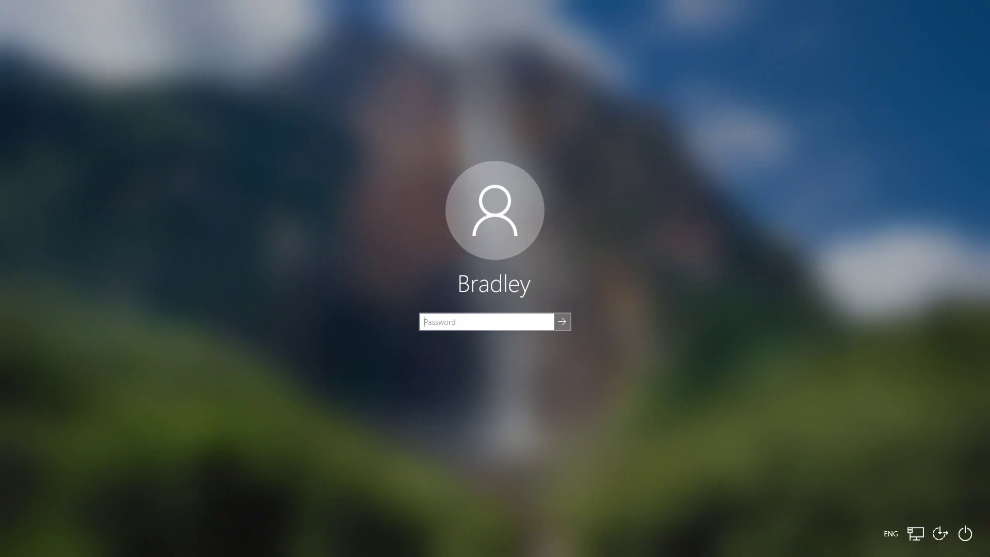
text(********)
key(Return)
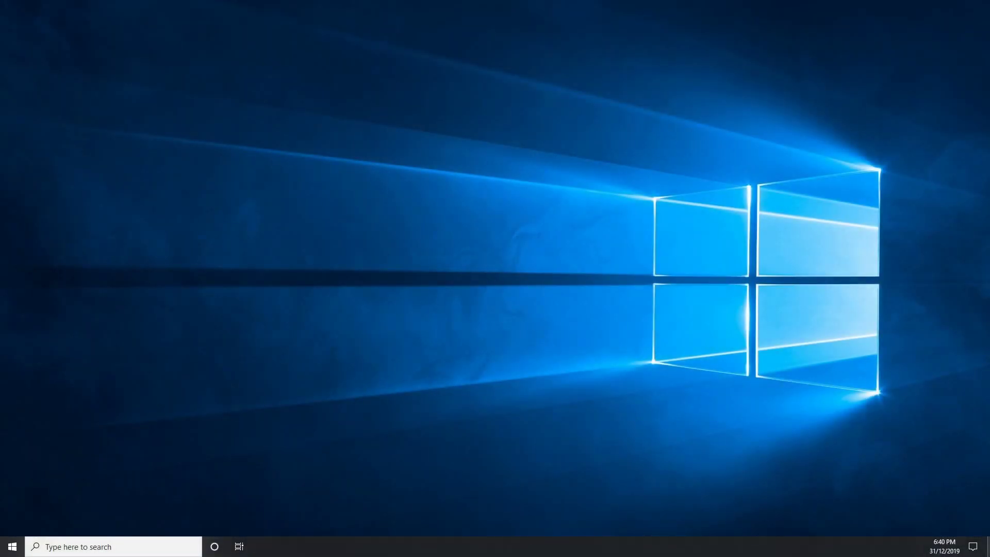
key(super+x)
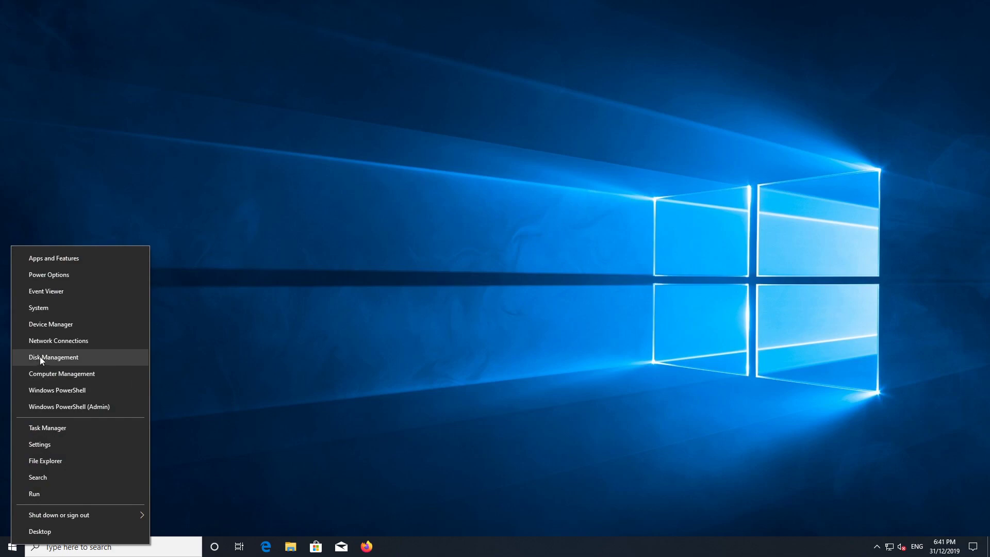
click(106, 354)
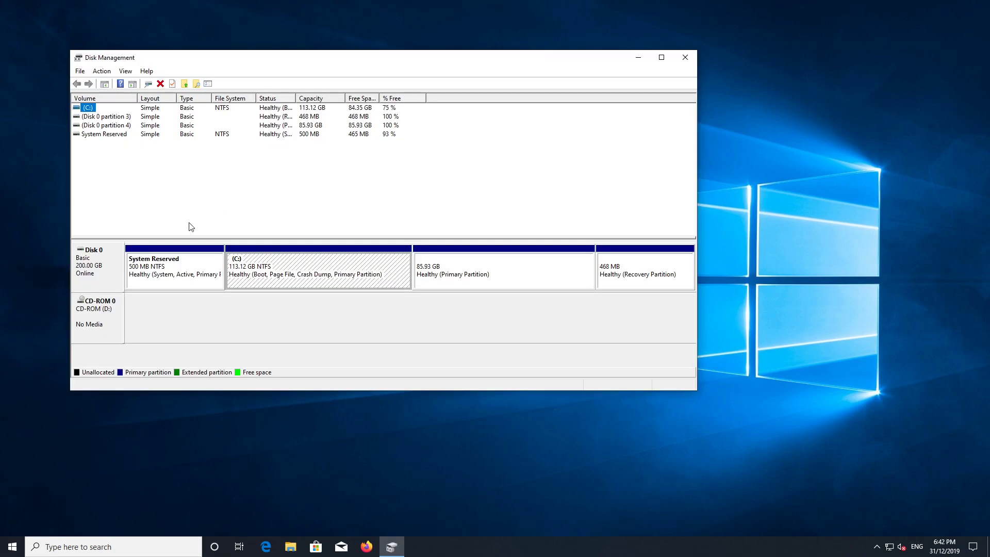
click(155, 267)
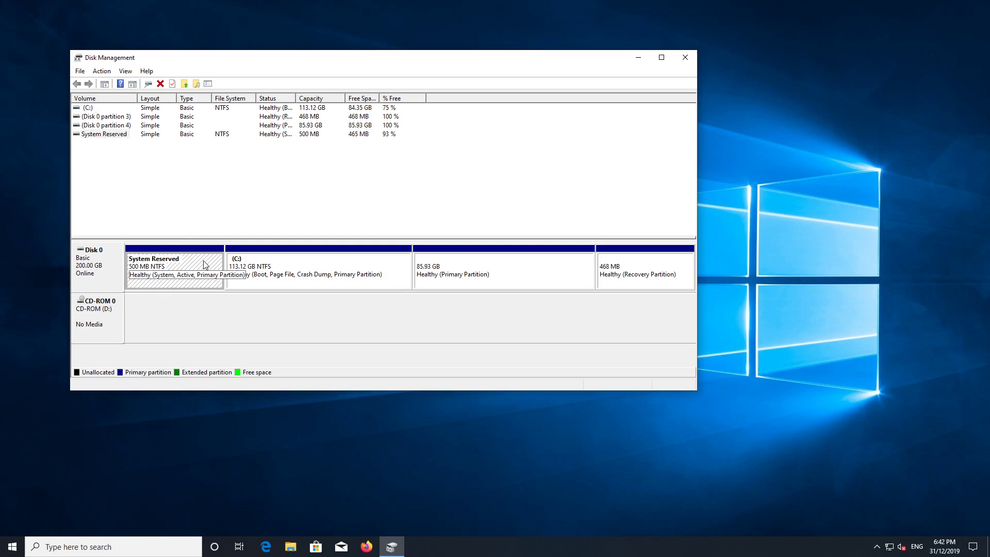
click(643, 273)
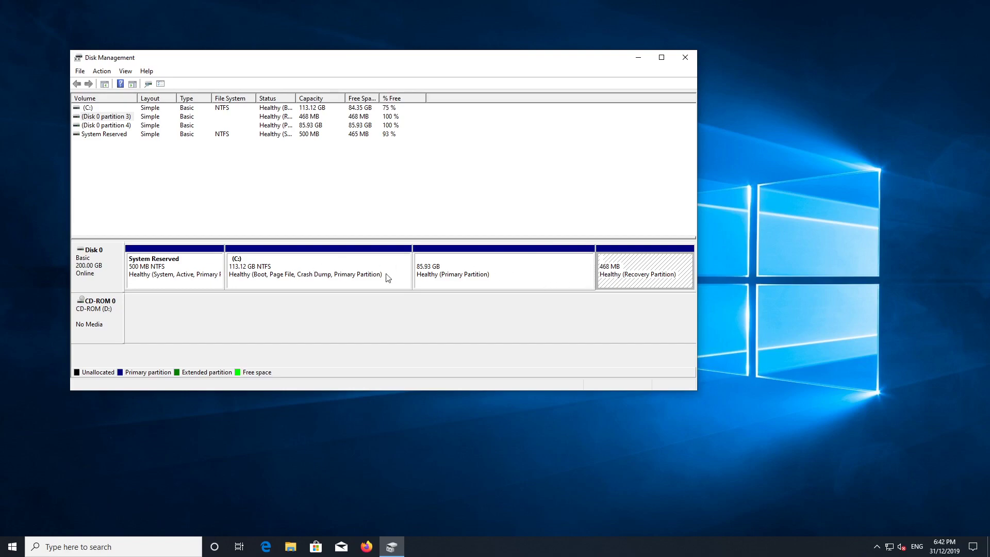
click(516, 268)
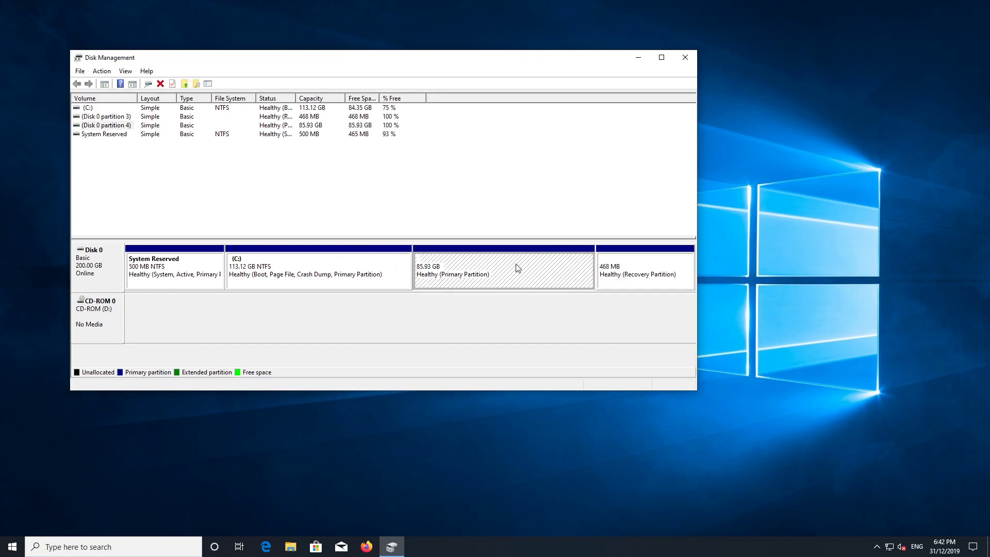
click(301, 269)
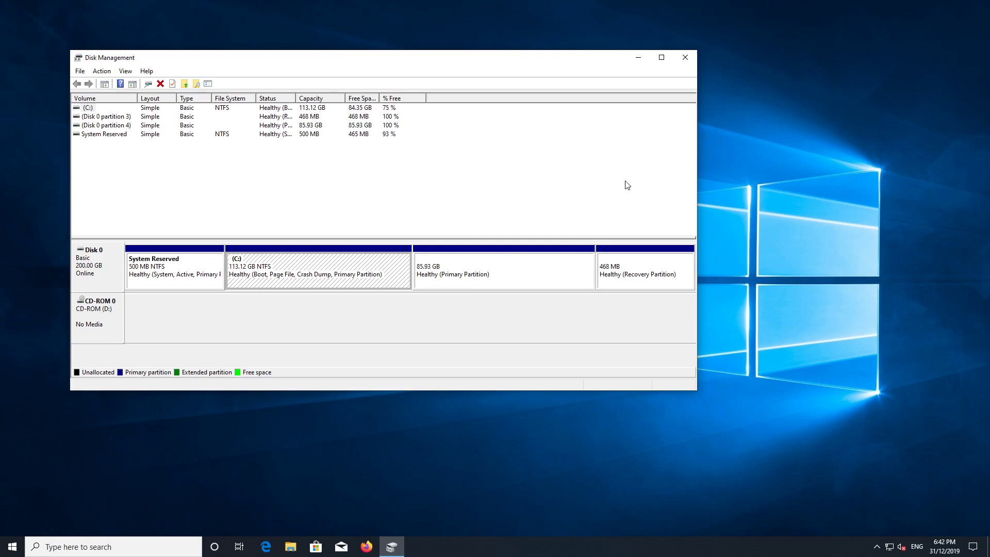
click(684, 57)
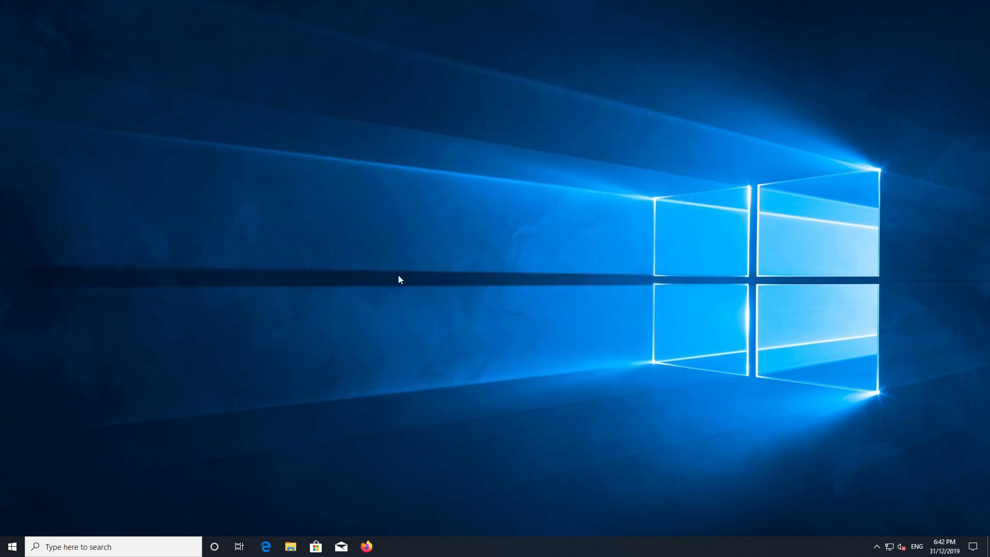
Step: Open File Explorer's Quick access, nudge the window left, then close it
click(291, 546)
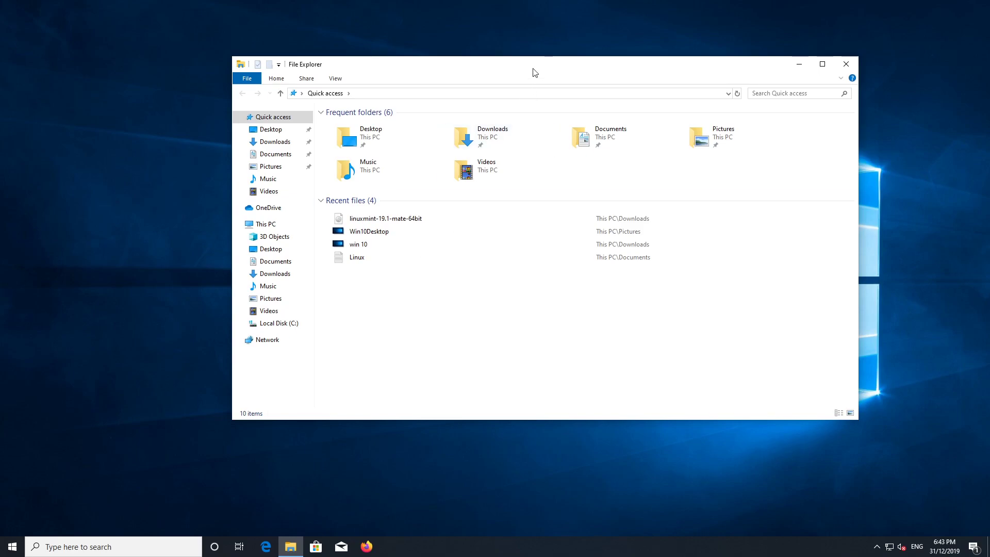
drag(536, 66, 503, 61)
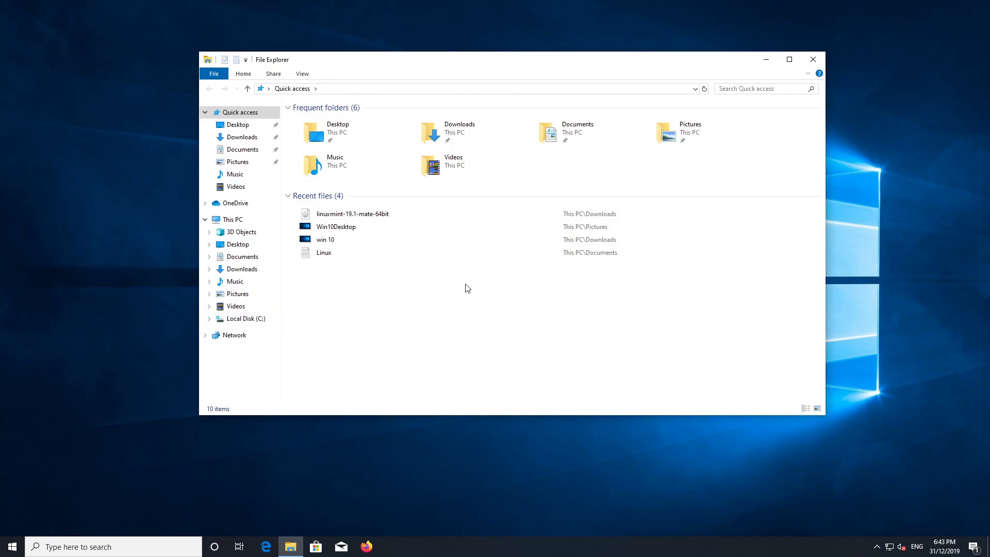
key(alt+F4)
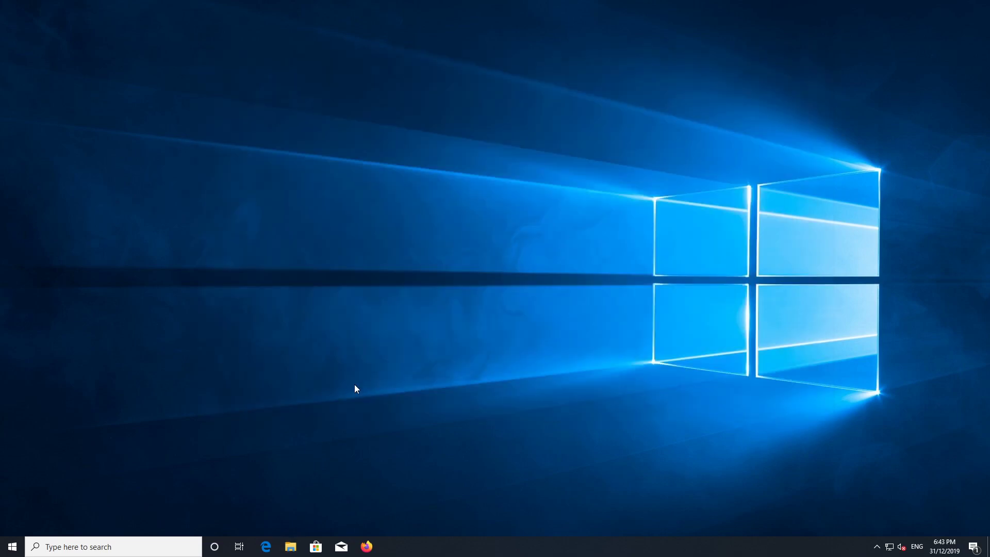
Step: Shut down Windows 10 from the Start menu's power options
click(12, 546)
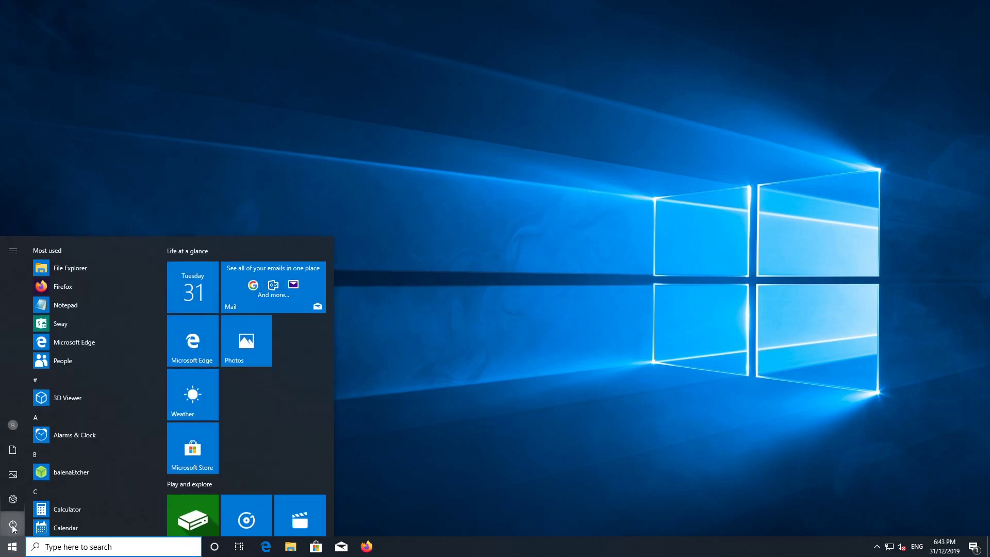
click(14, 525)
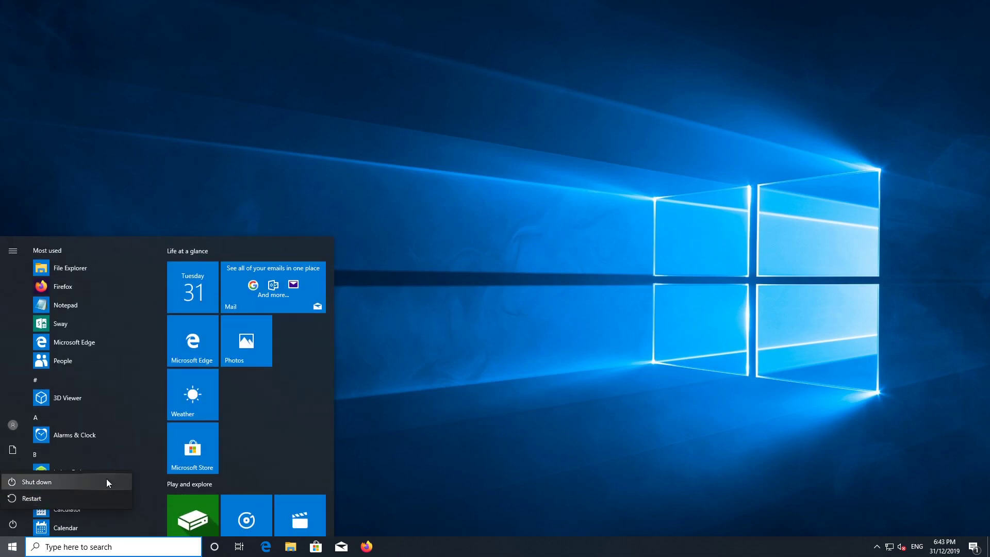
key(Escape)
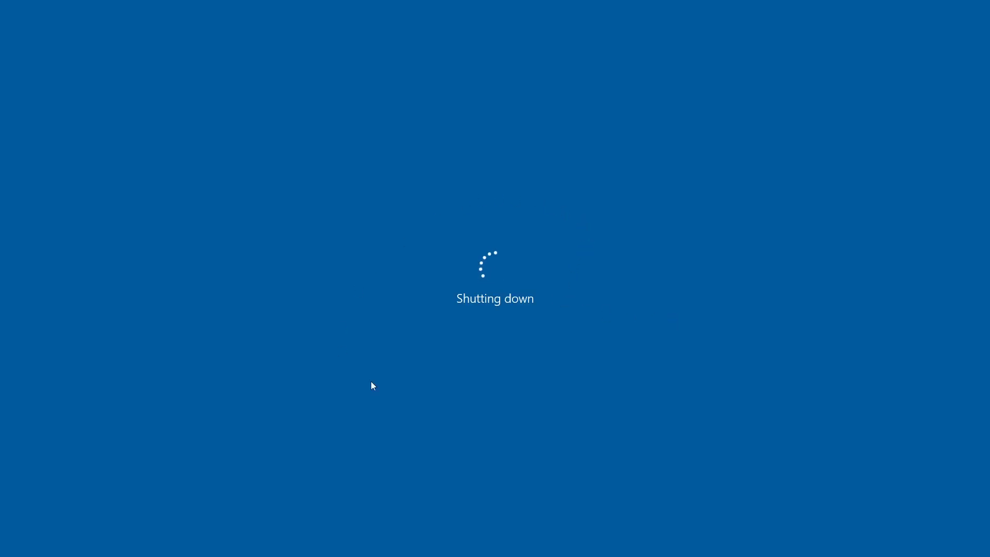